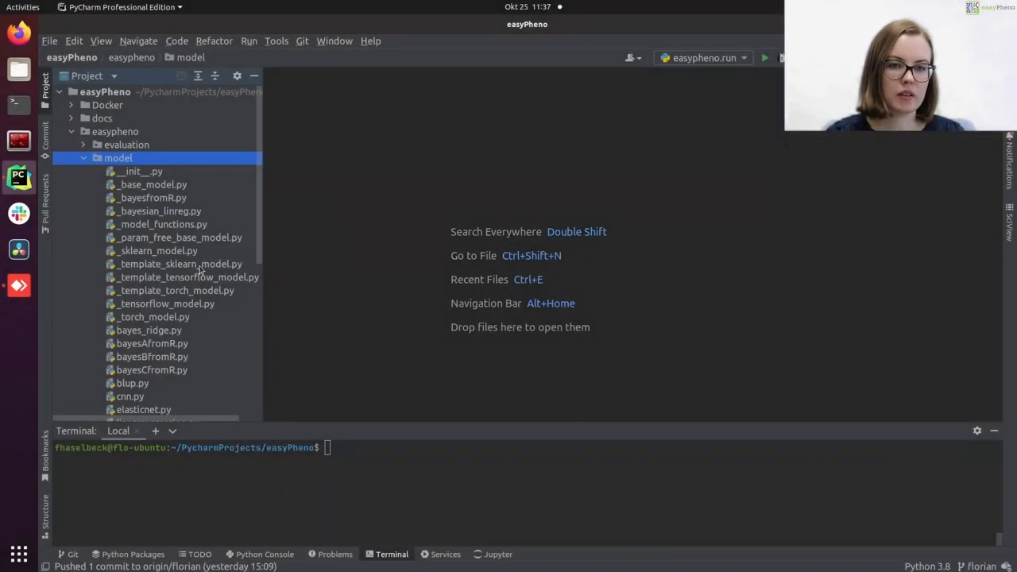
Step: Copy _template_sklearn_model.py into the model folder as knn.py
right_click(151, 269)
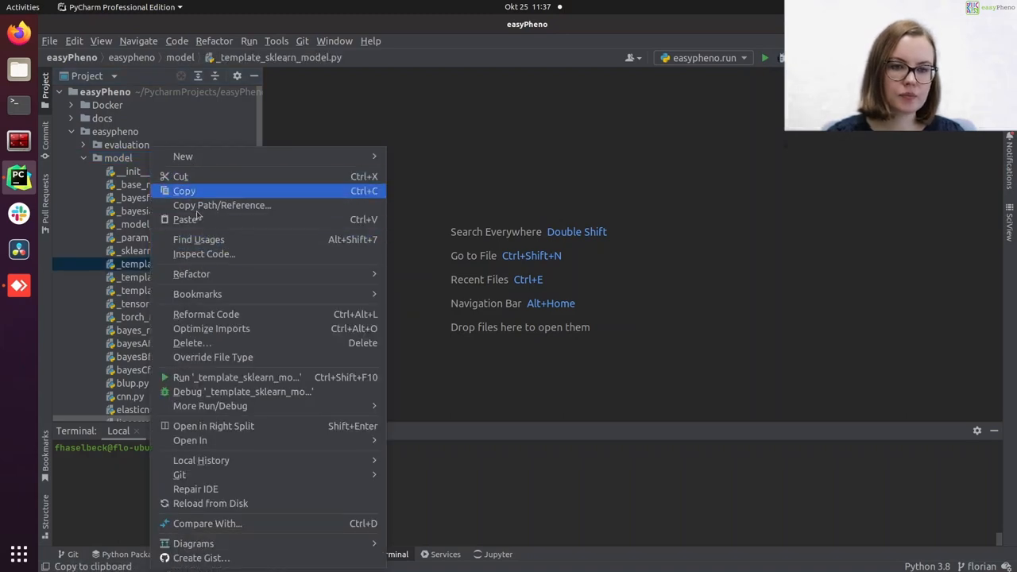
click(196, 191)
click(117, 157)
right_click(116, 158)
click(149, 230)
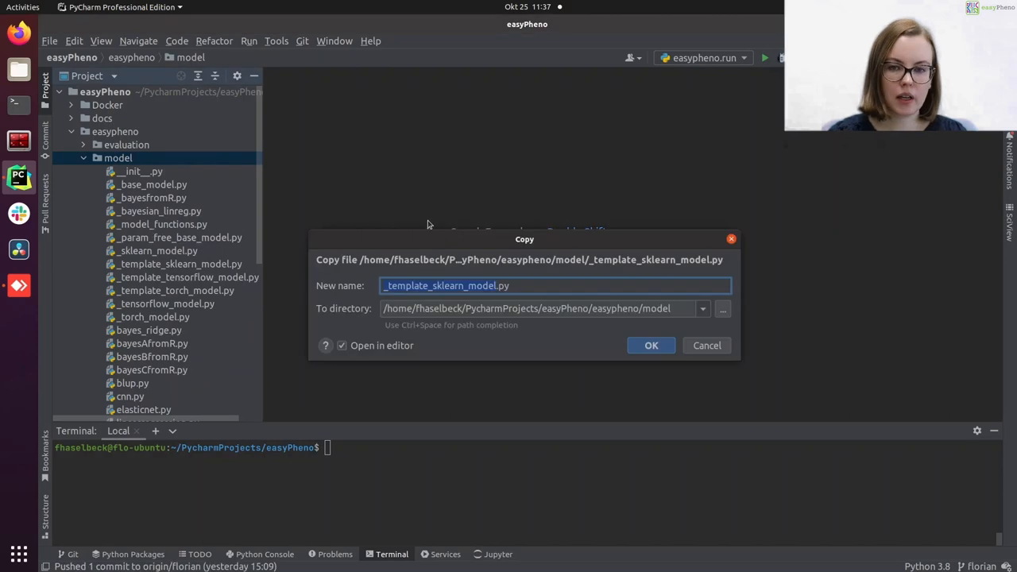
text(knn)
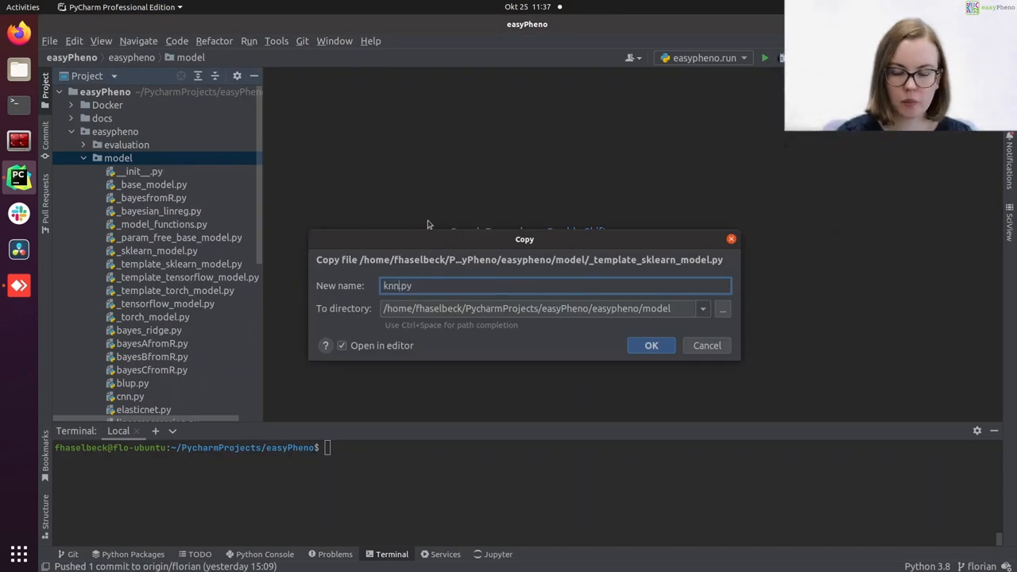
key(Return)
scroll(445, 230, up, 4)
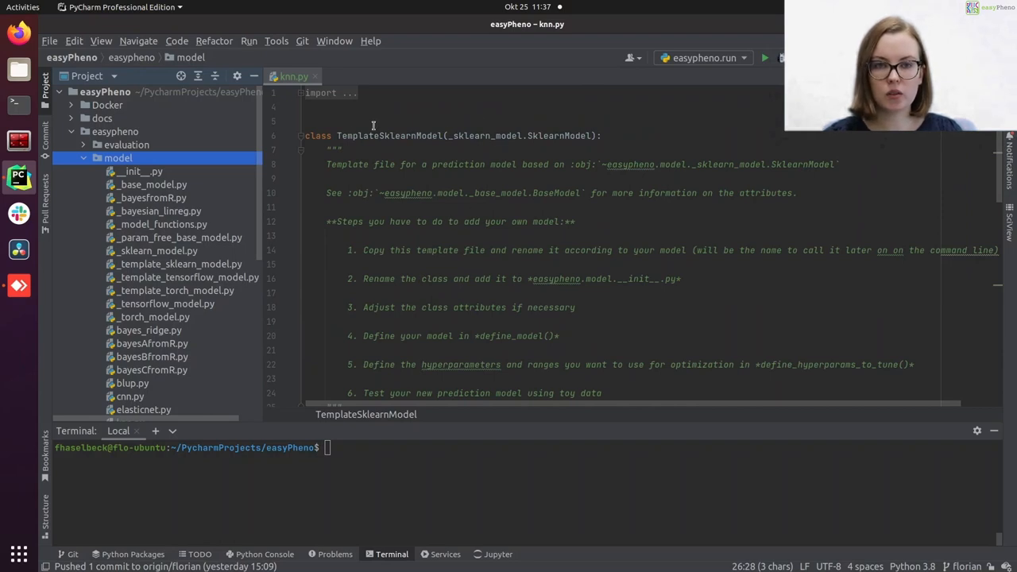
Step: Select the TemplateSklearnModel class name in knn.py for renaming
drag(336, 135, 443, 135)
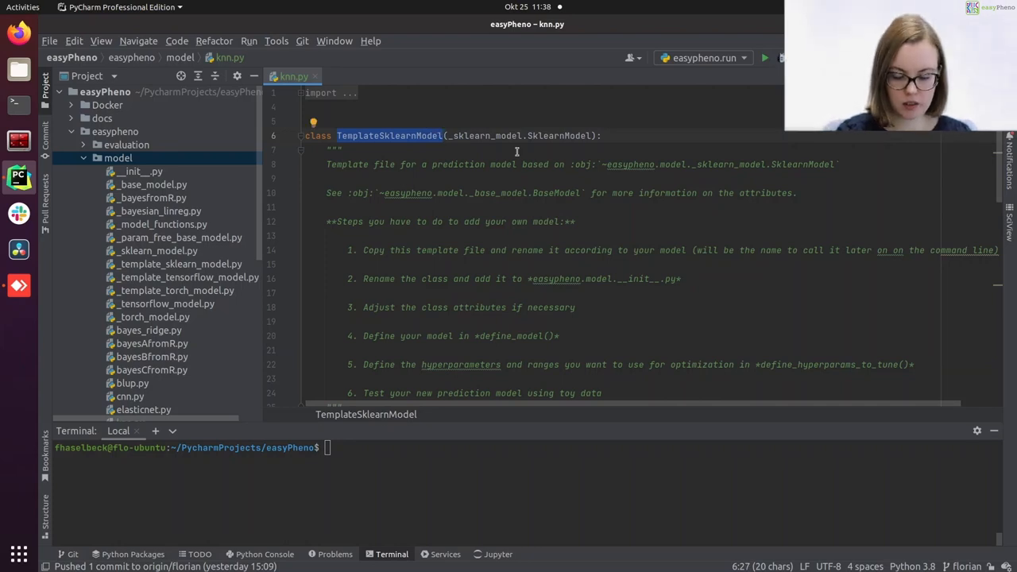
Step: Rename the class to Knn and append "knn" to __all__ in __init__.py
key(BackSpace)
text(Knn)
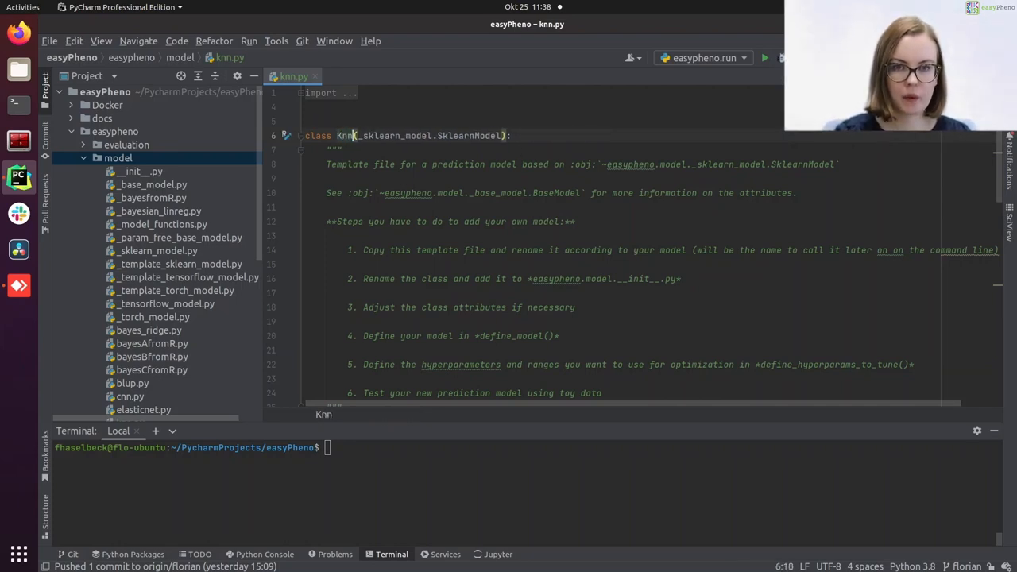
double_click(147, 175)
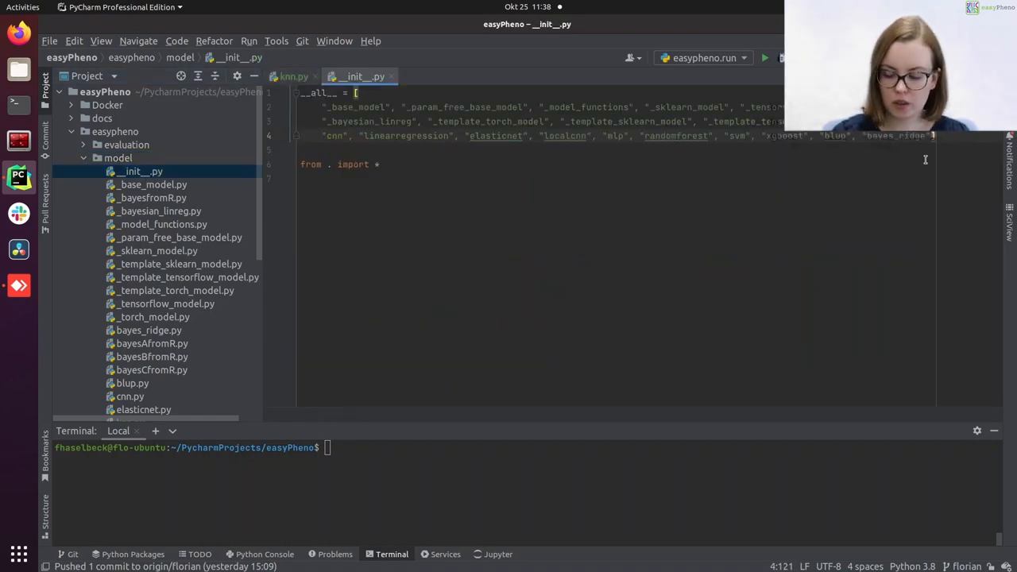
text(,)
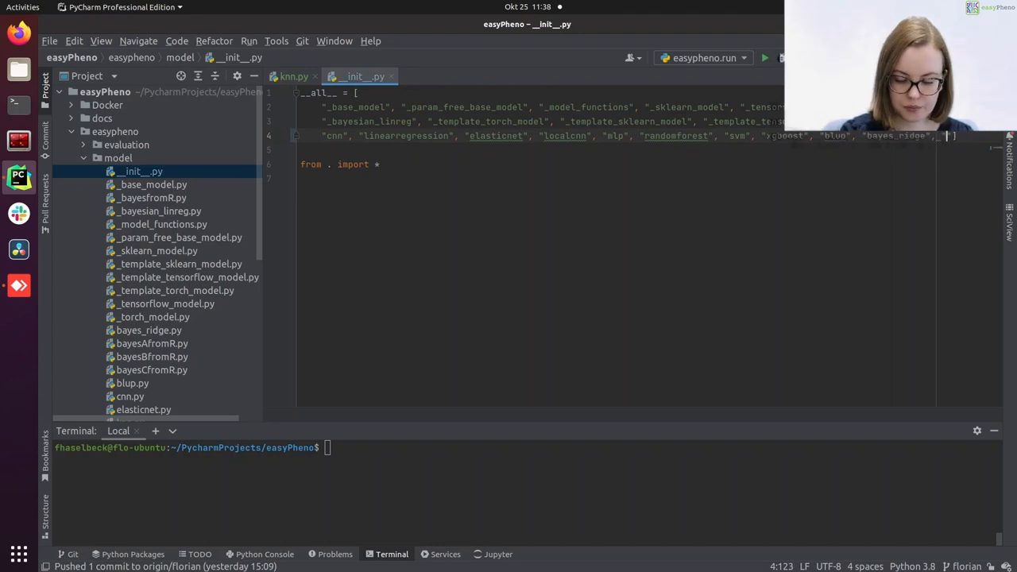
text("knn)
click(676, 261)
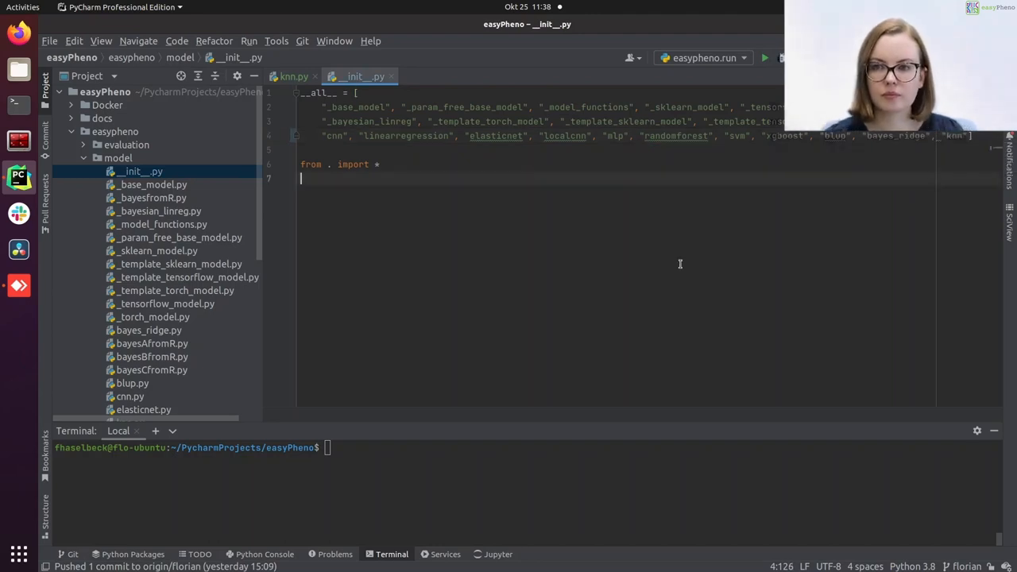
Step: Set standard_encoding = '012' and possible_encodings = ['012'] in the Knn class
click(294, 77)
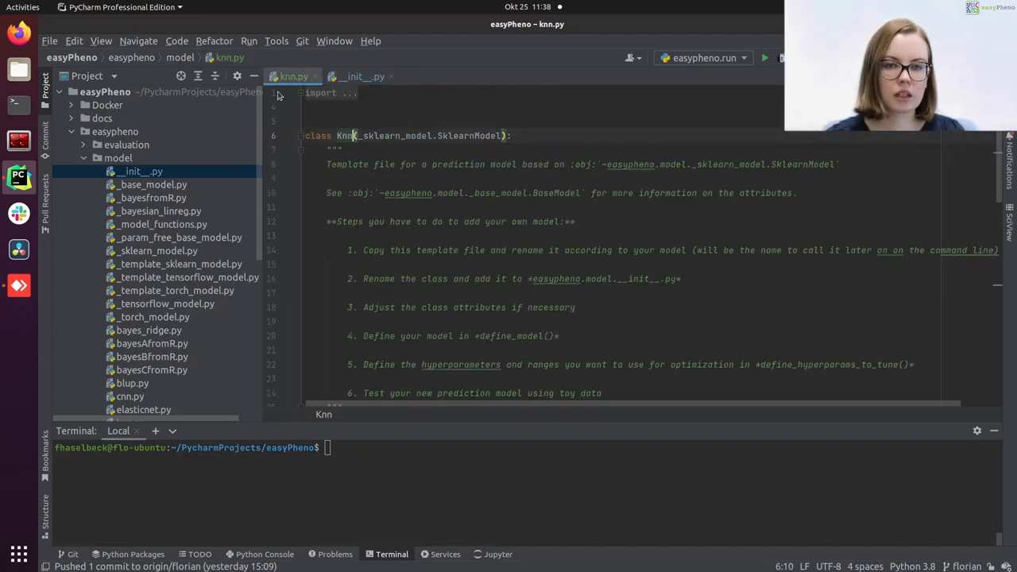
scroll(360, 209, down, 2)
scroll(359, 209, down, 2)
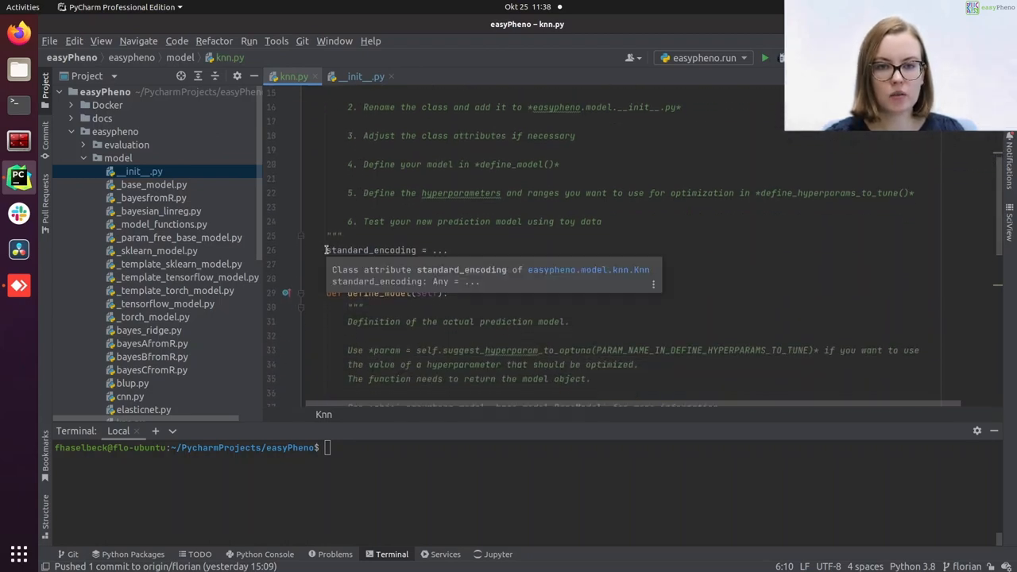
drag(326, 250, 465, 264)
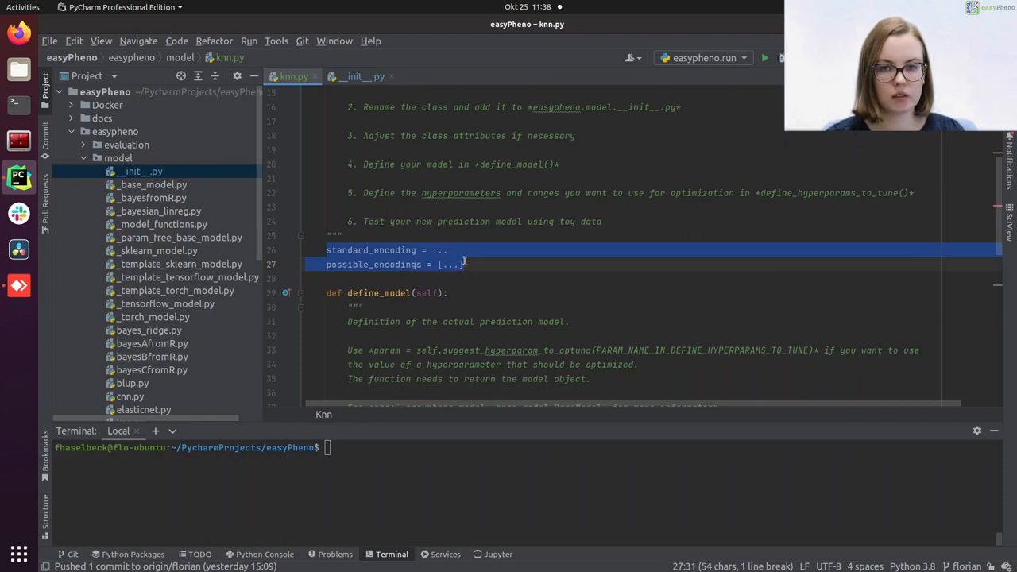
click(481, 264)
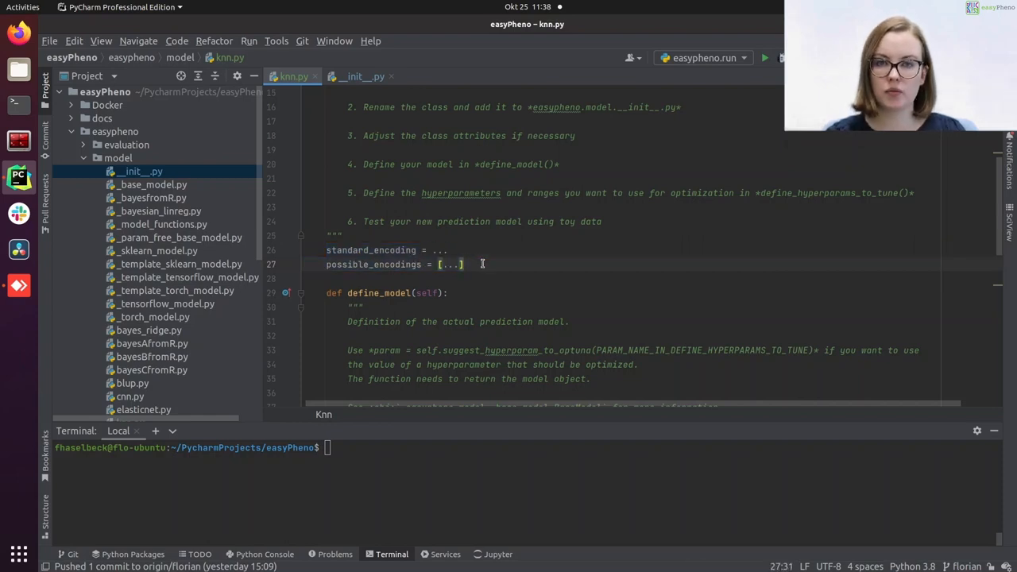
drag(432, 249, 450, 249)
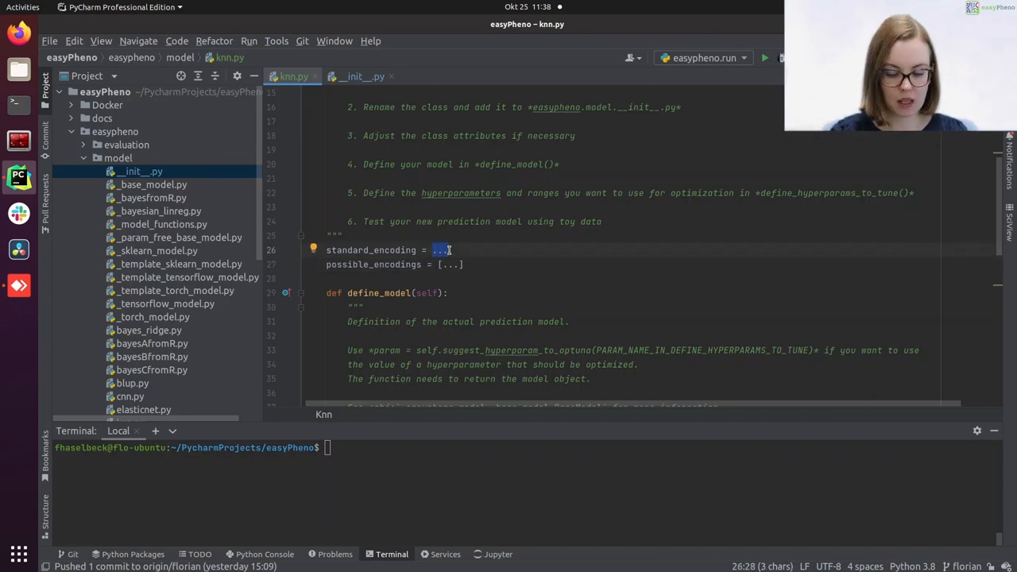
text('012)
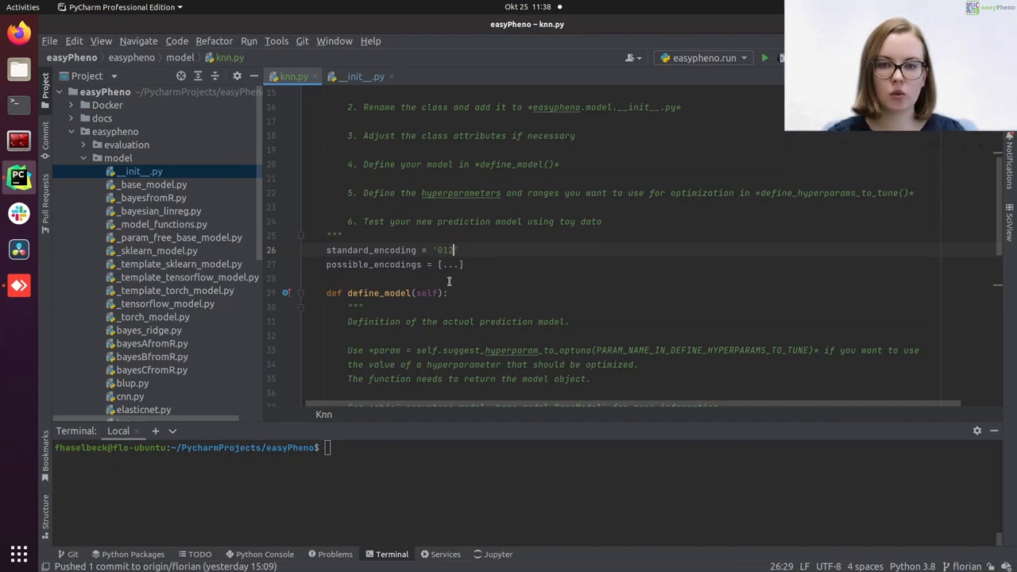
drag(441, 264, 459, 264)
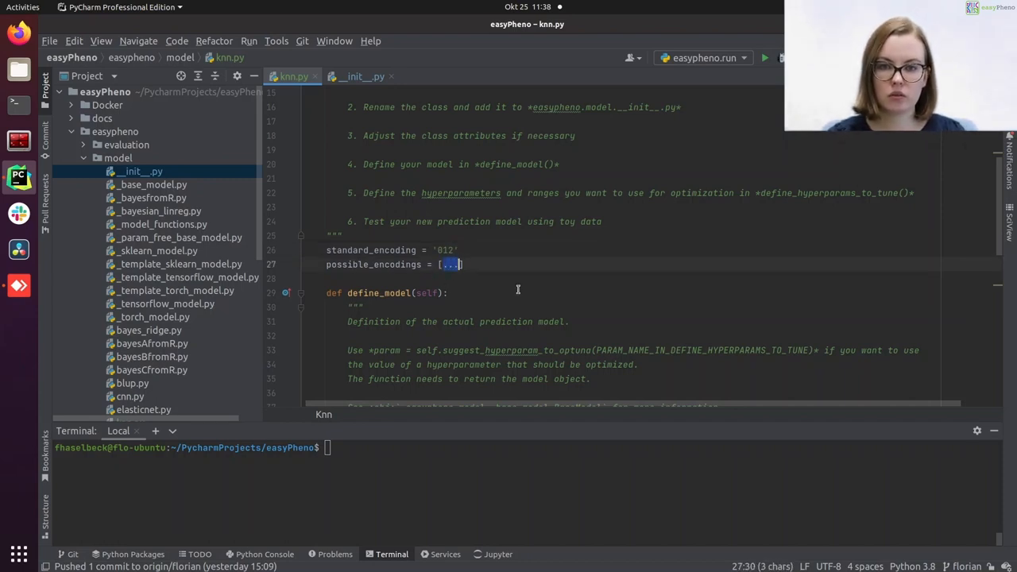
text('012)
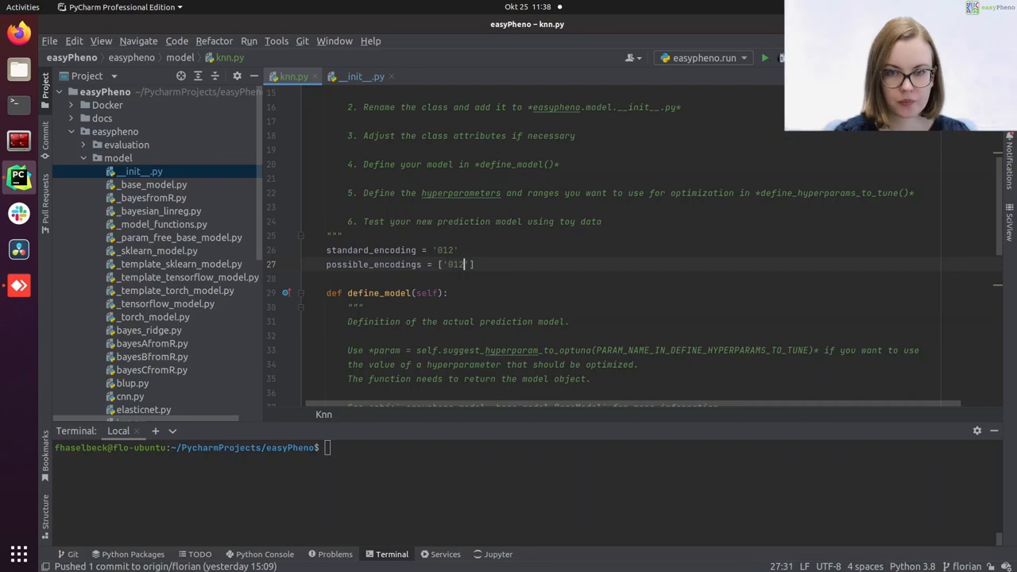
scroll(486, 308, down, 1)
scroll(477, 325, down, 2)
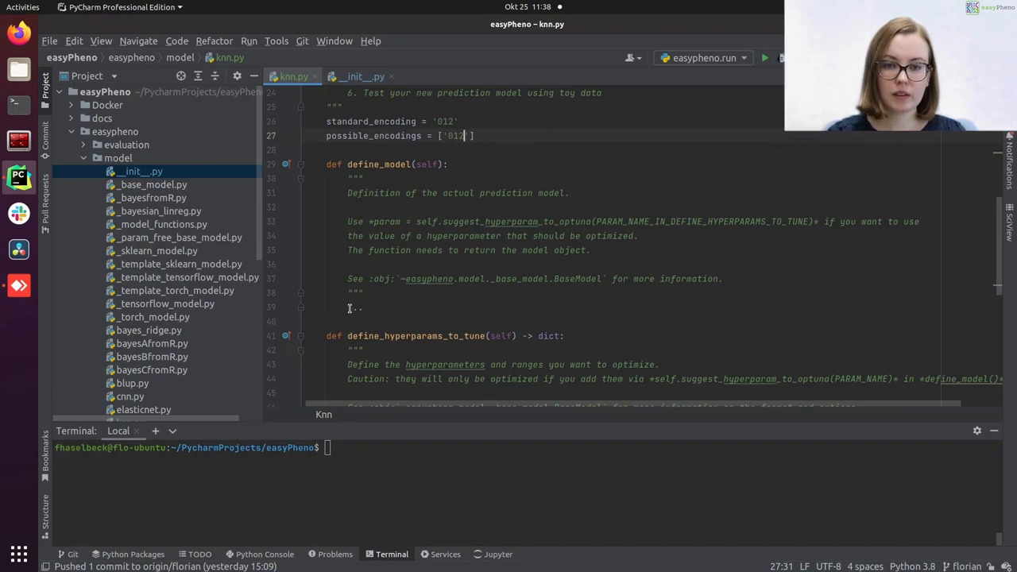
Step: Replace the define_model placeholder body with n_neighbors and weights assignment lines
drag(350, 308, 364, 308)
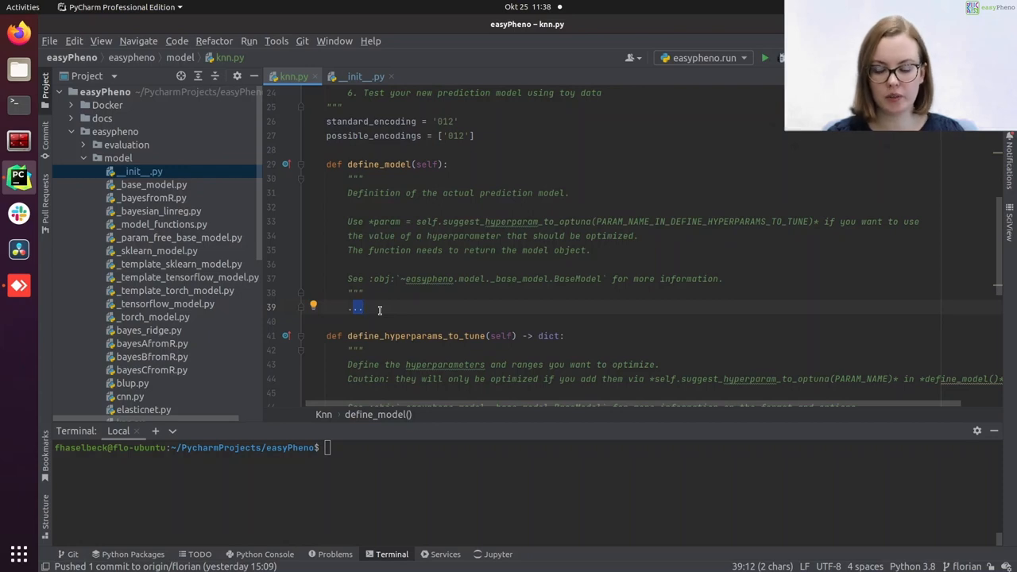
key(BackSpace)
key(BackSpace)
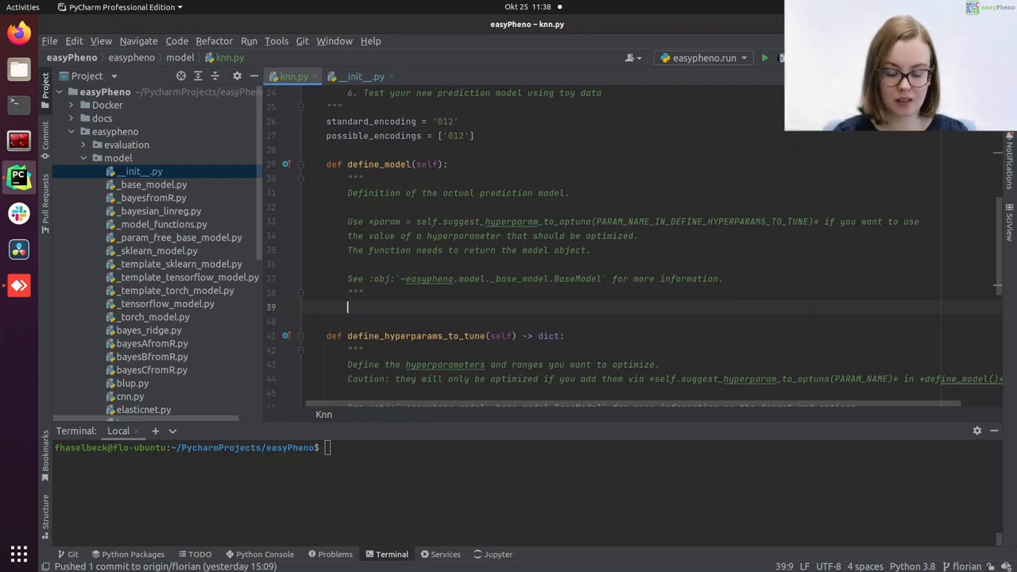
text(n_neighbors)
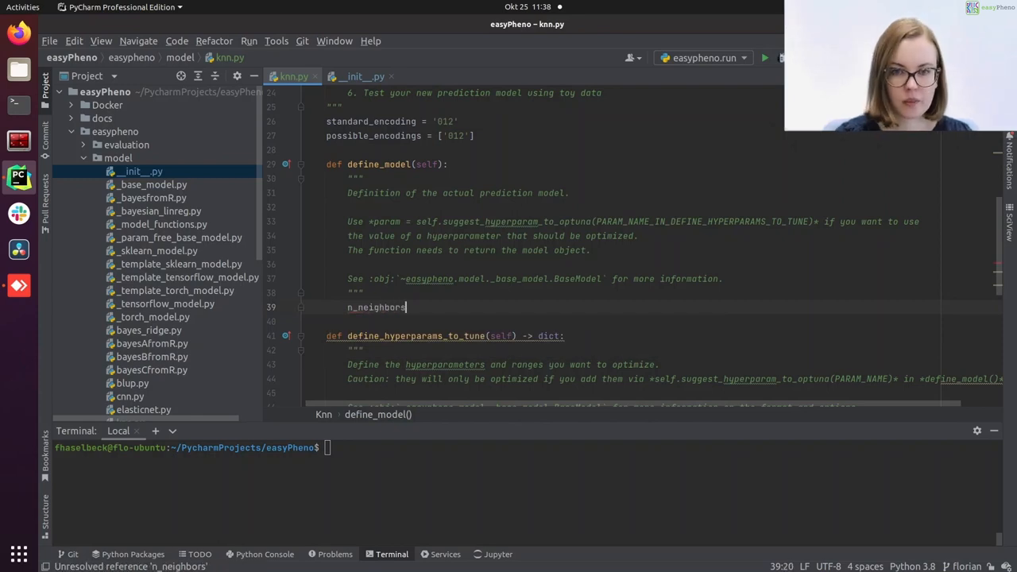
key(Return)
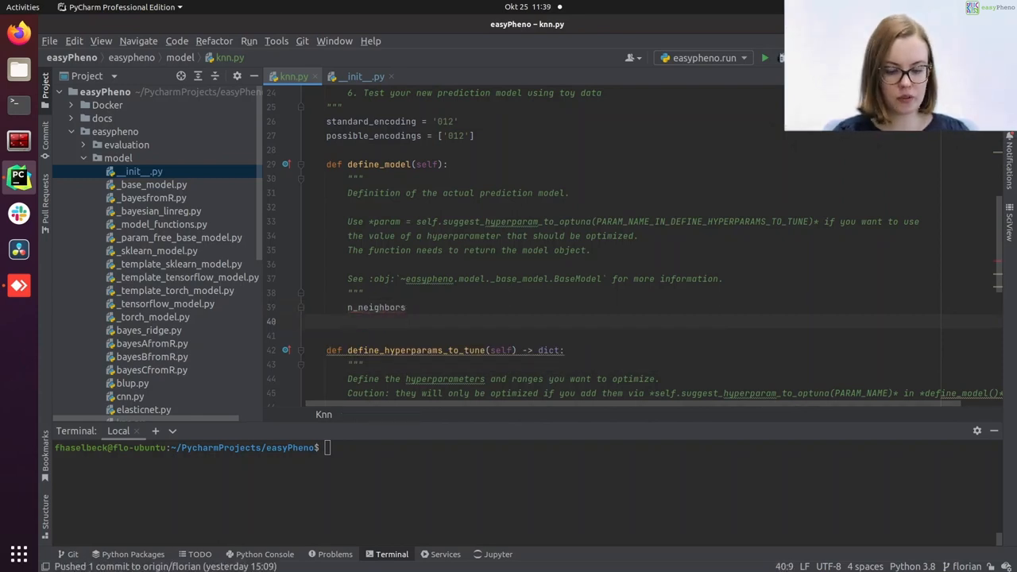
text(we)
key(BackSpace)
text(eights)
click(434, 311)
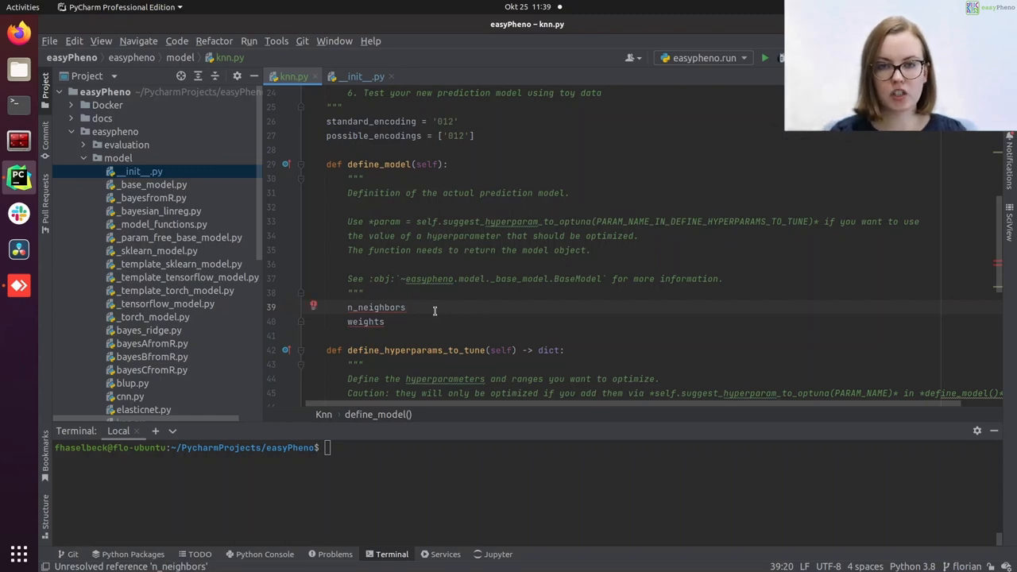
text( =)
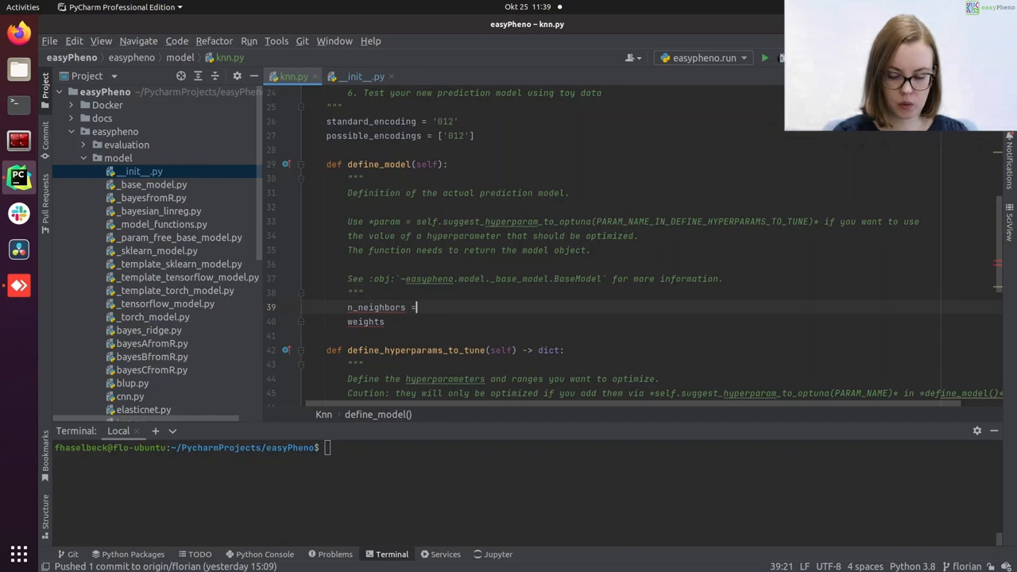
text( se)
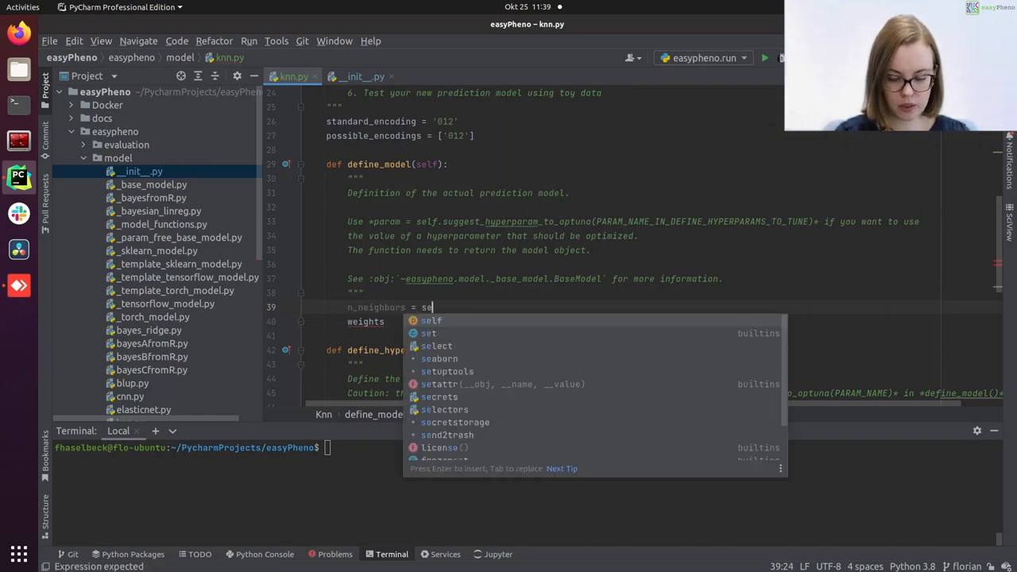
Step: Assign n_neighbors and weights from self.suggest_hyperparam_to_optuna('n_neighbors') and ('weights')
key(Return)
text(.su)
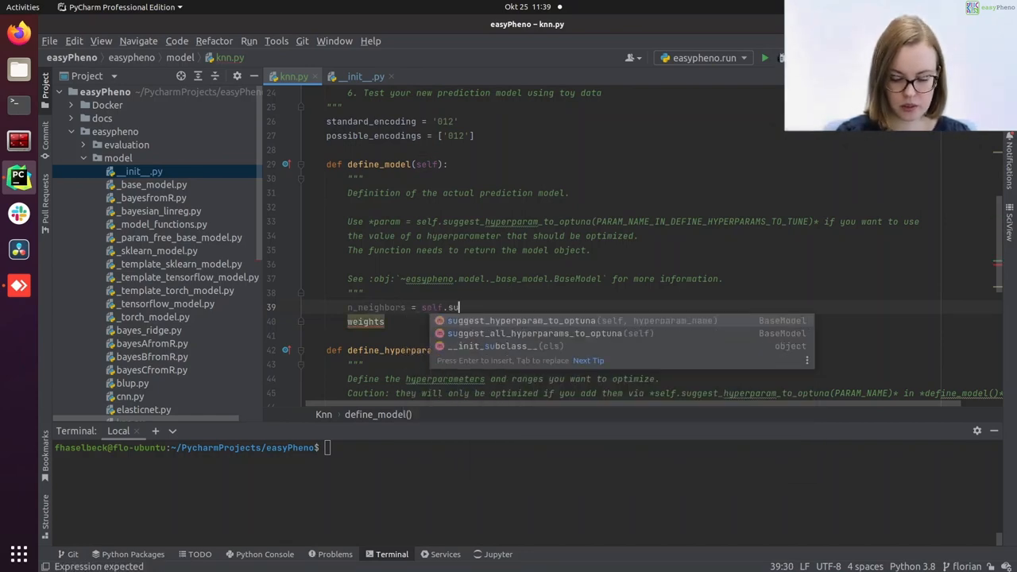
text(g)
key(Return)
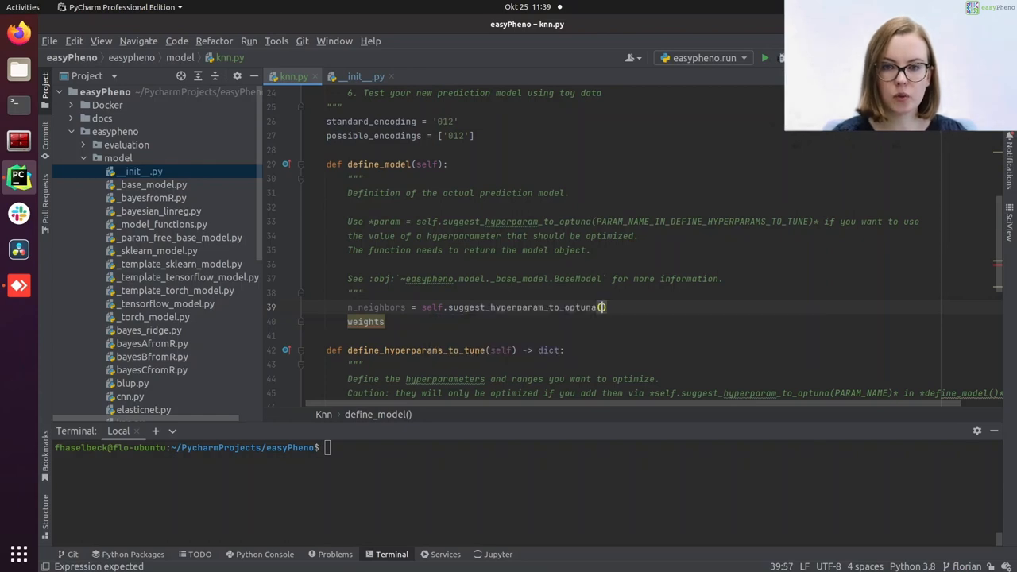
text('n)
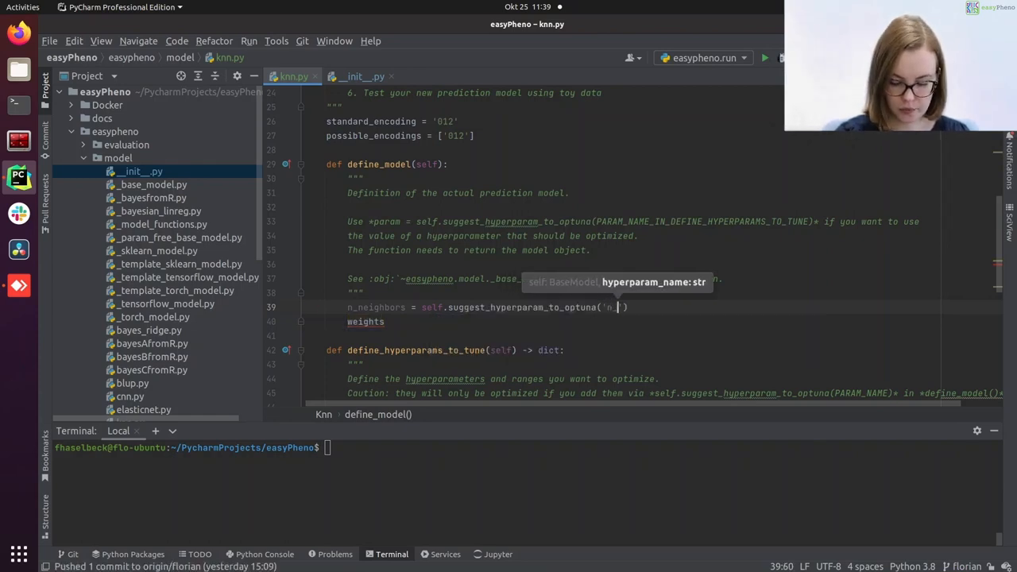
text(_ei)
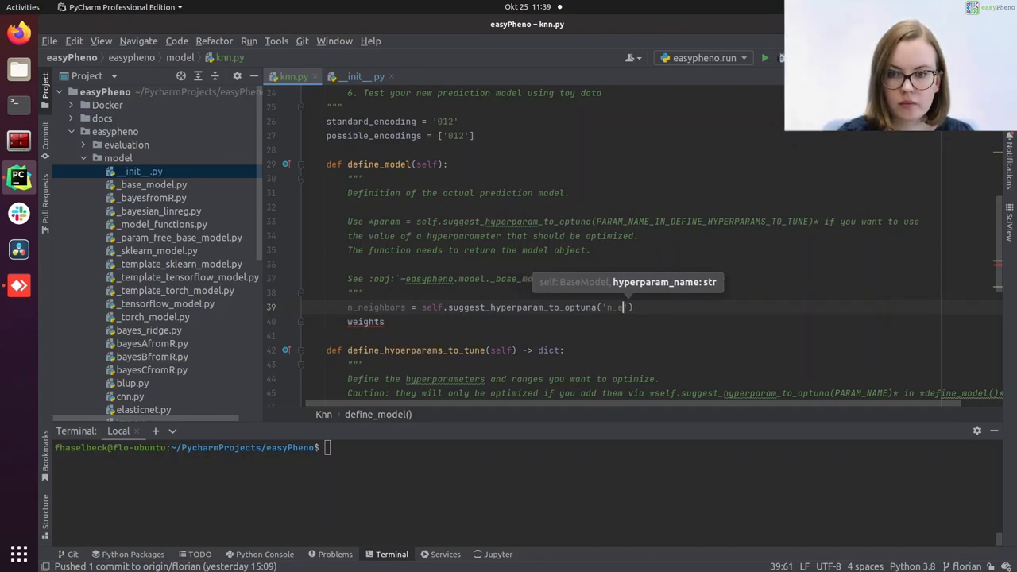
key(BackSpace)
text(neighbors)
key(Down)
text(= )
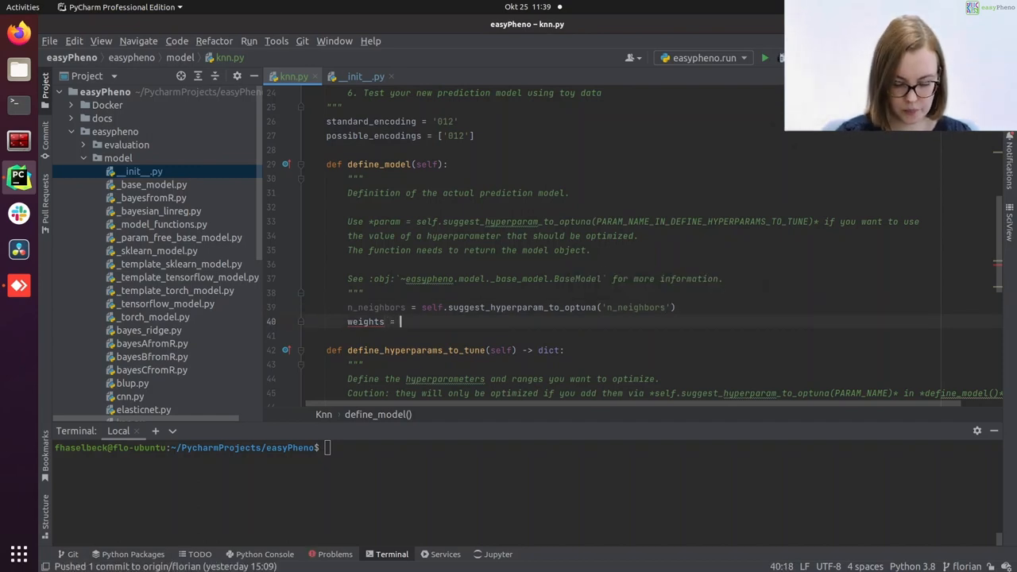
text(self.sug)
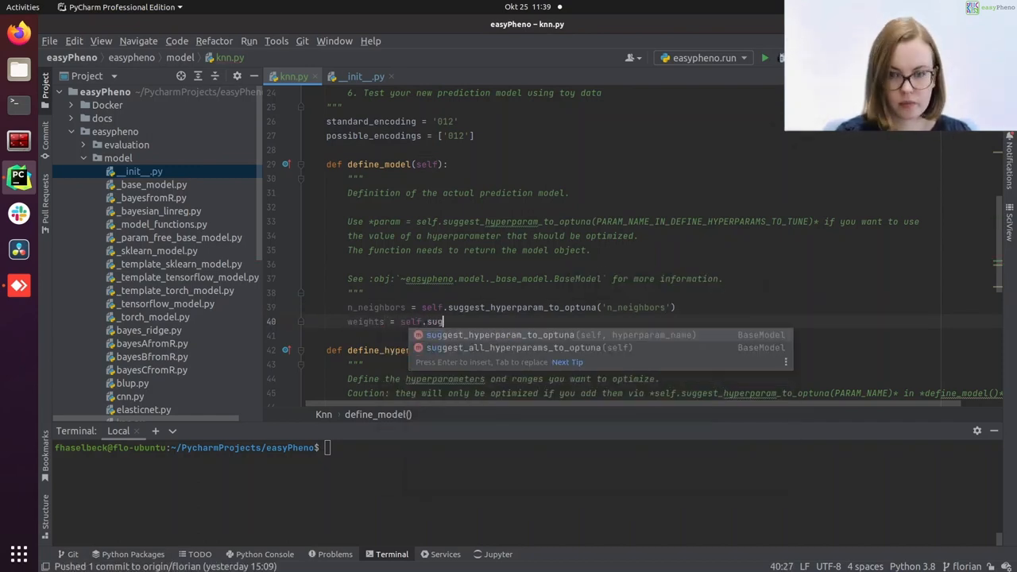
key(Return)
text('weights)
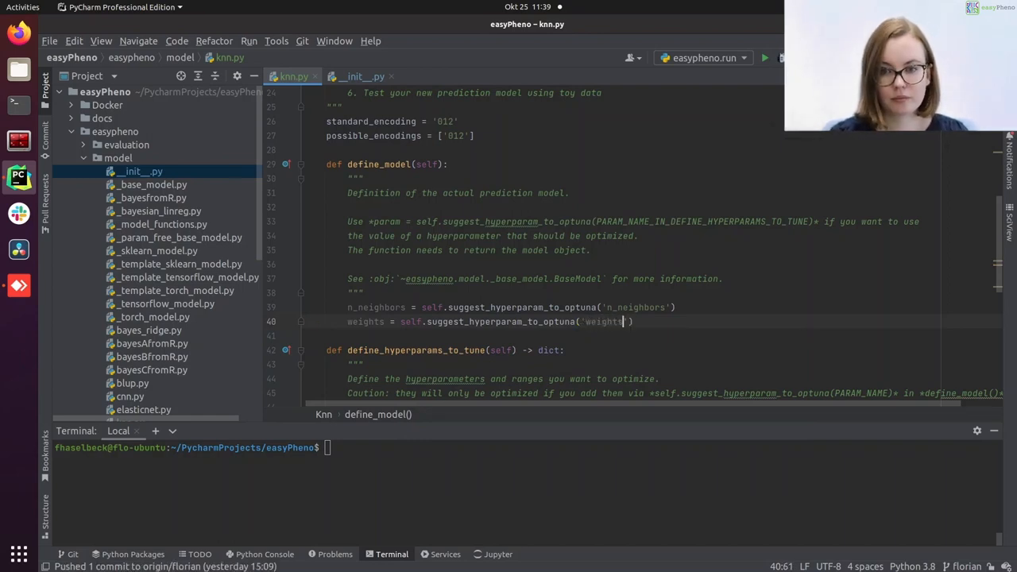
key(Right)
key(Right)
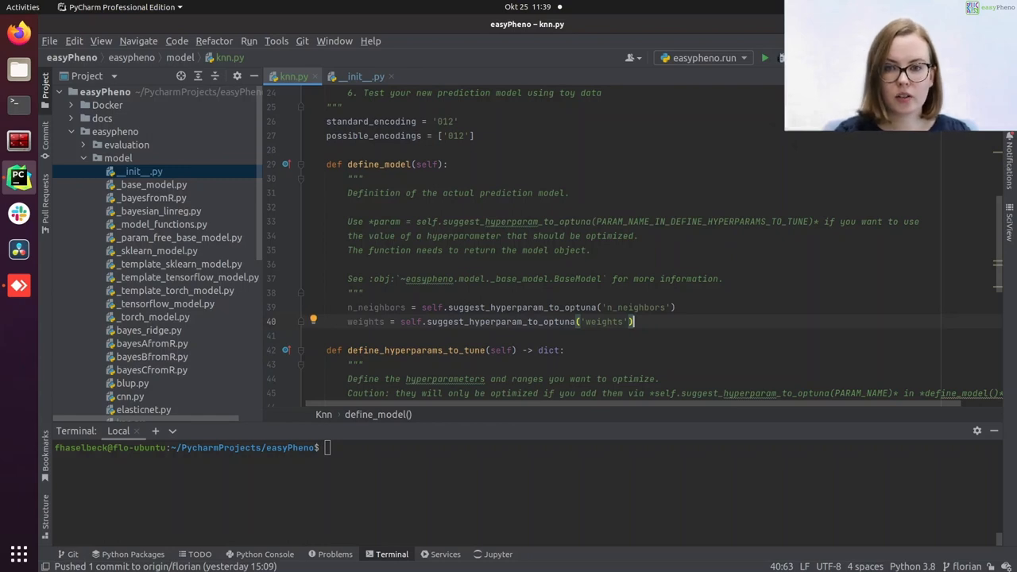
Step: Return sklearn.neighbors.KNeighborsClassifier(n_neighbors=n_neighbors, weights=weights) from define_model
key(Return)
key(Return)
text(re)
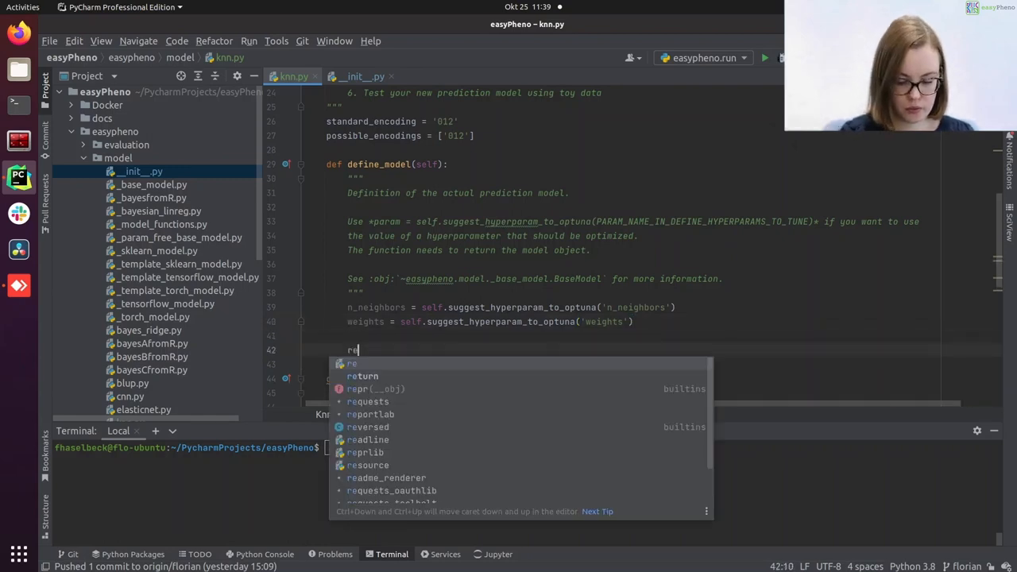
text(turn )
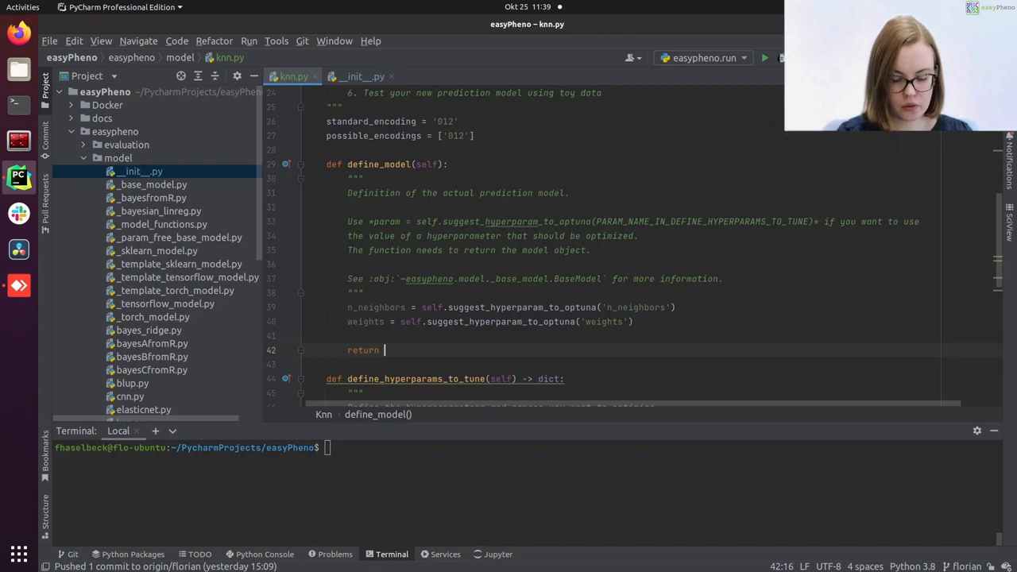
text(sklearn)
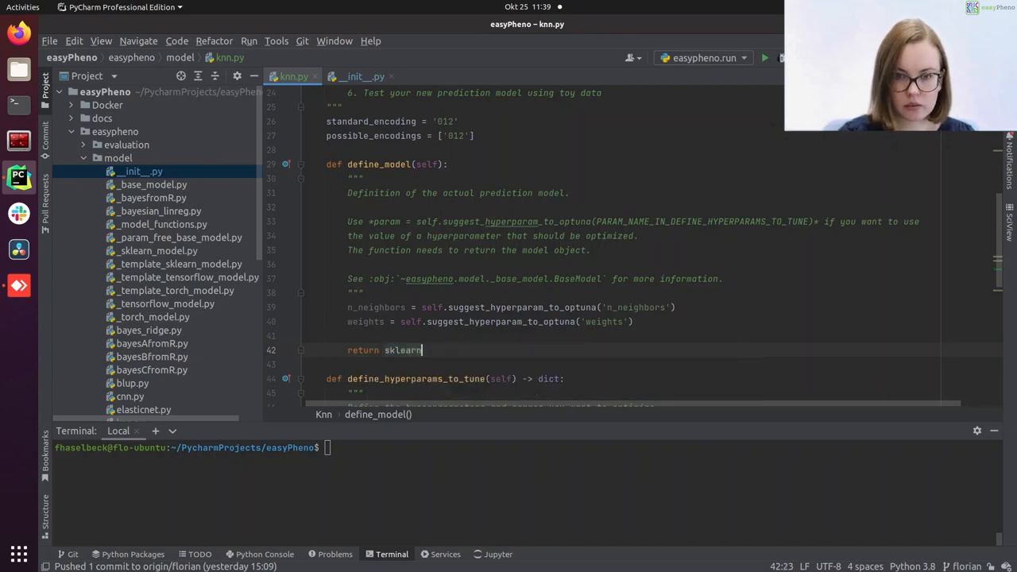
text(.nei)
key(Return)
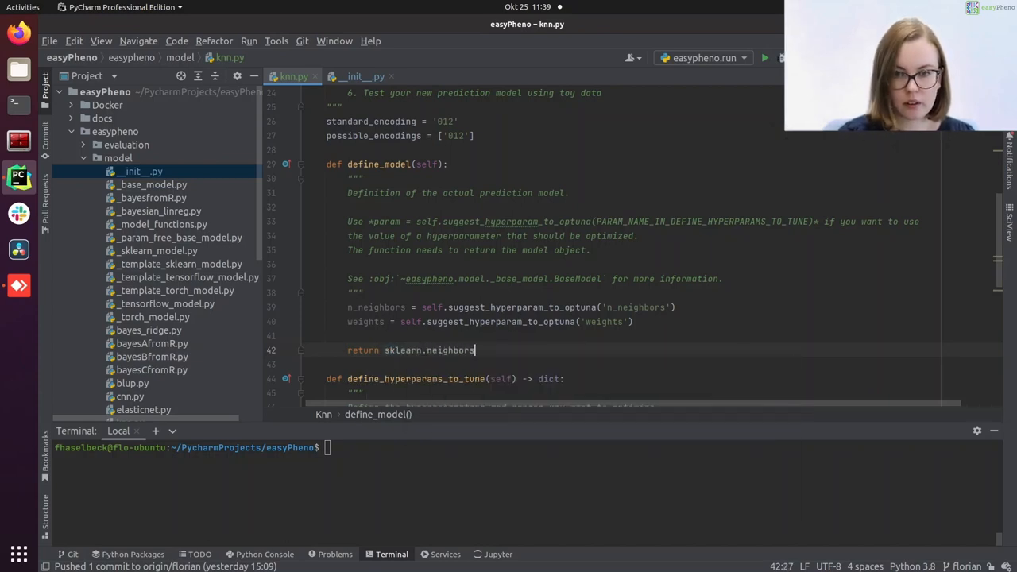
text(.KN)
key(Return)
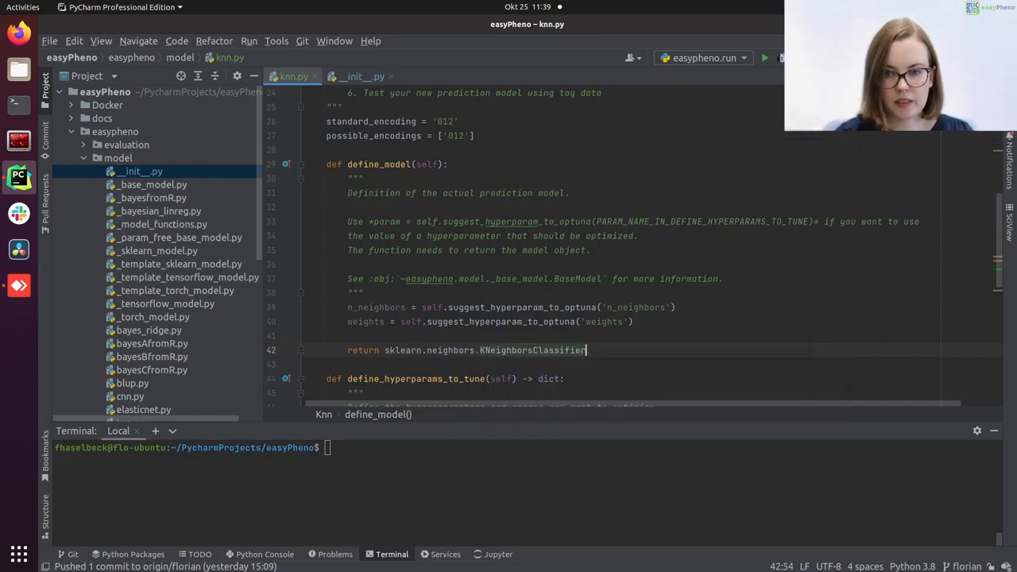
text((n)
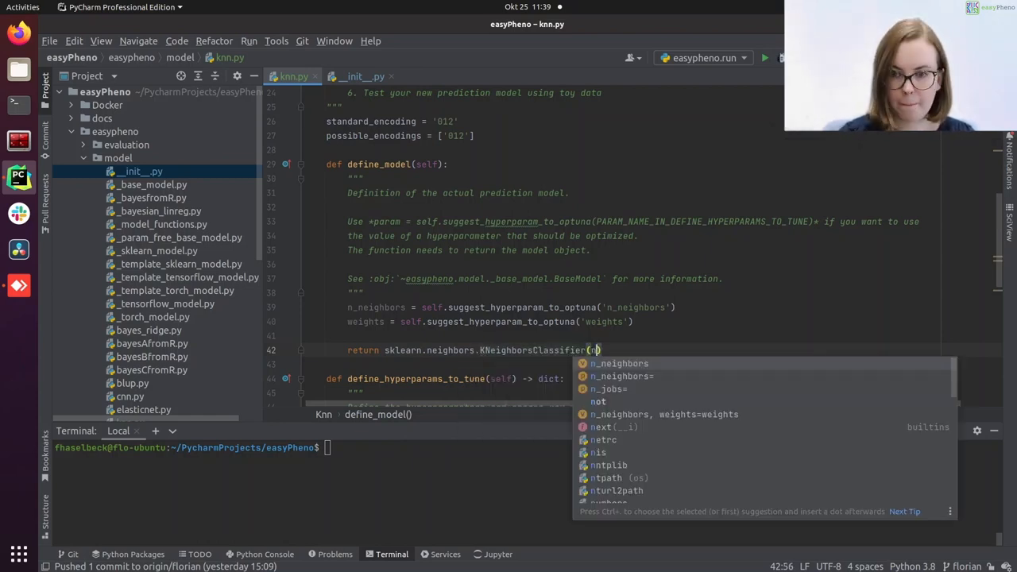
key(Down)
key(Return)
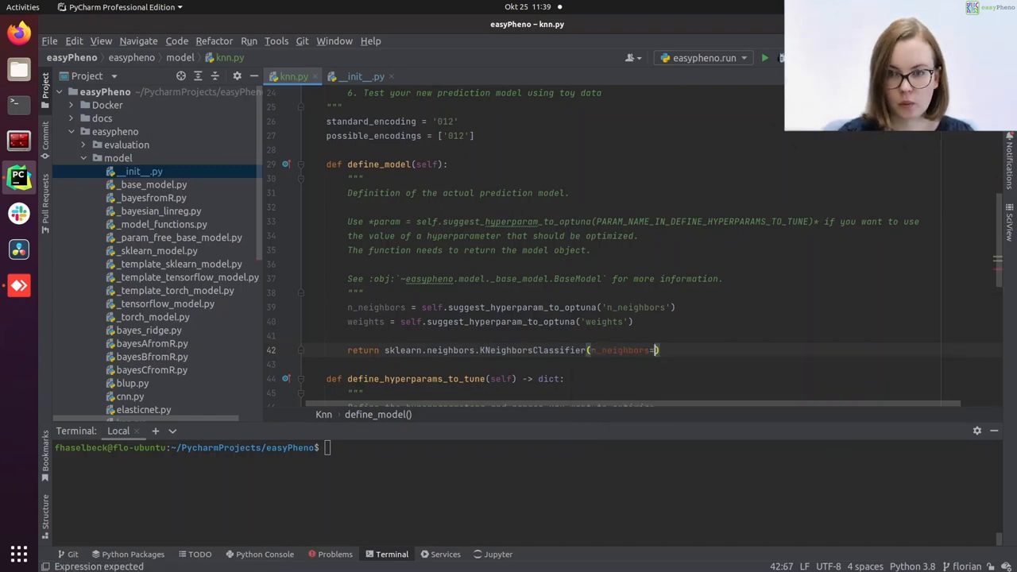
text(n)
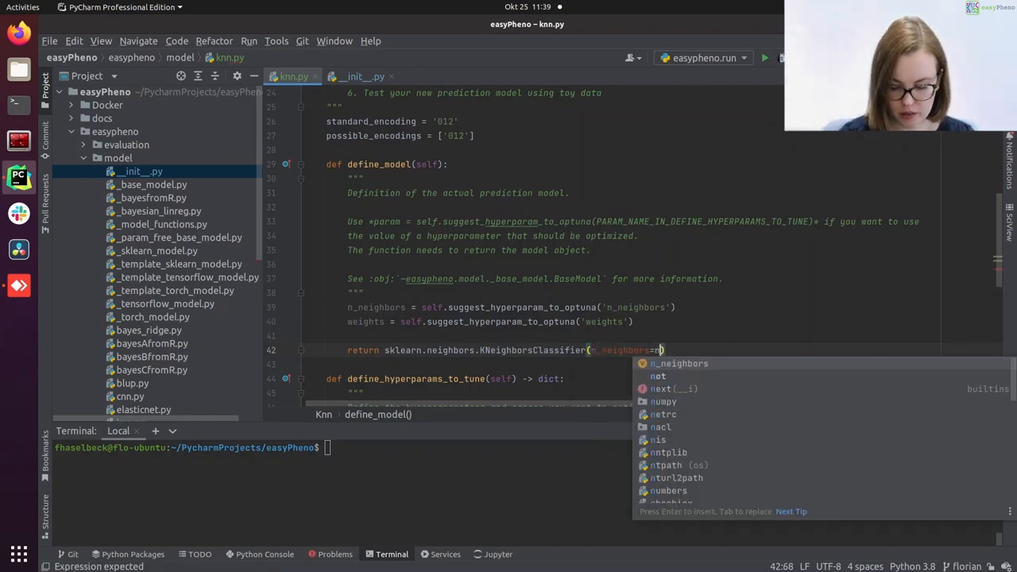
text(_)
key(Return)
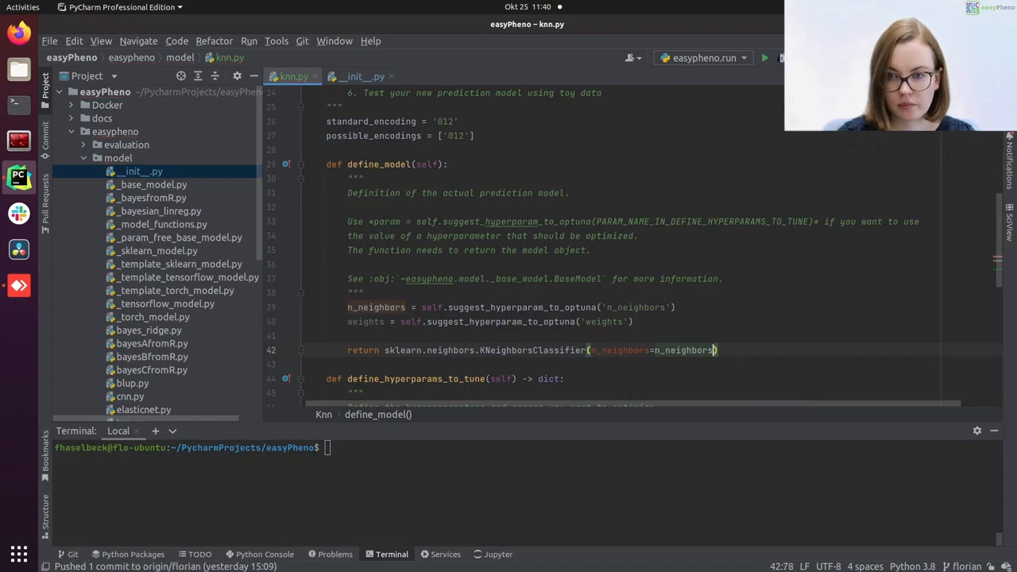
text(, w)
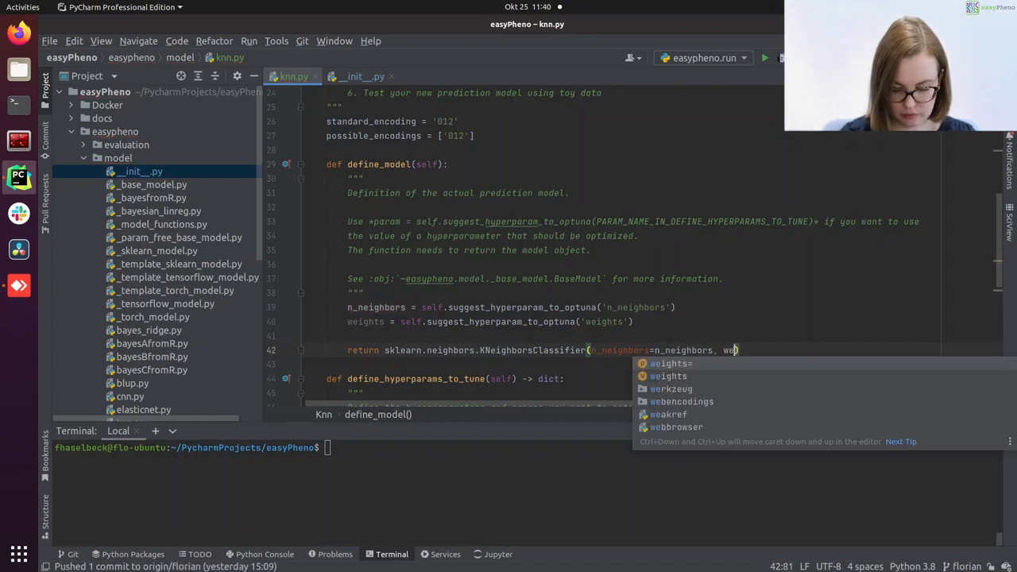
text(e)
key(Return)
text(w)
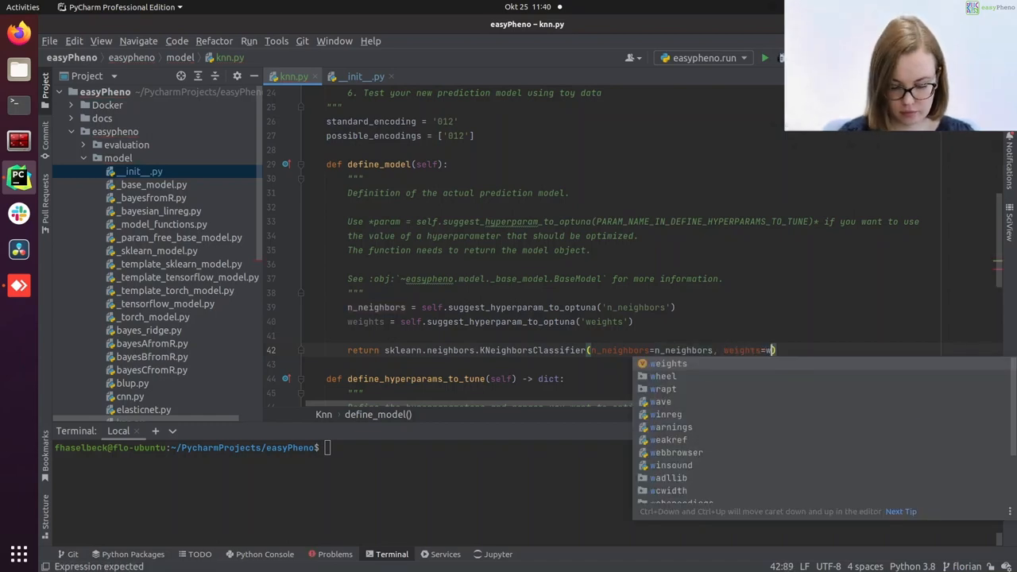
text(eights)
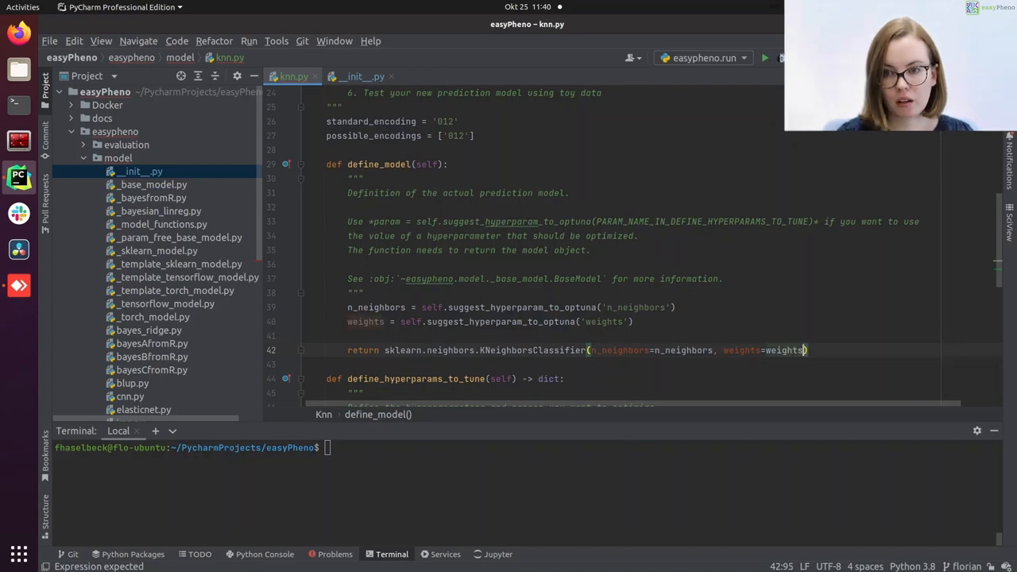
key(Return)
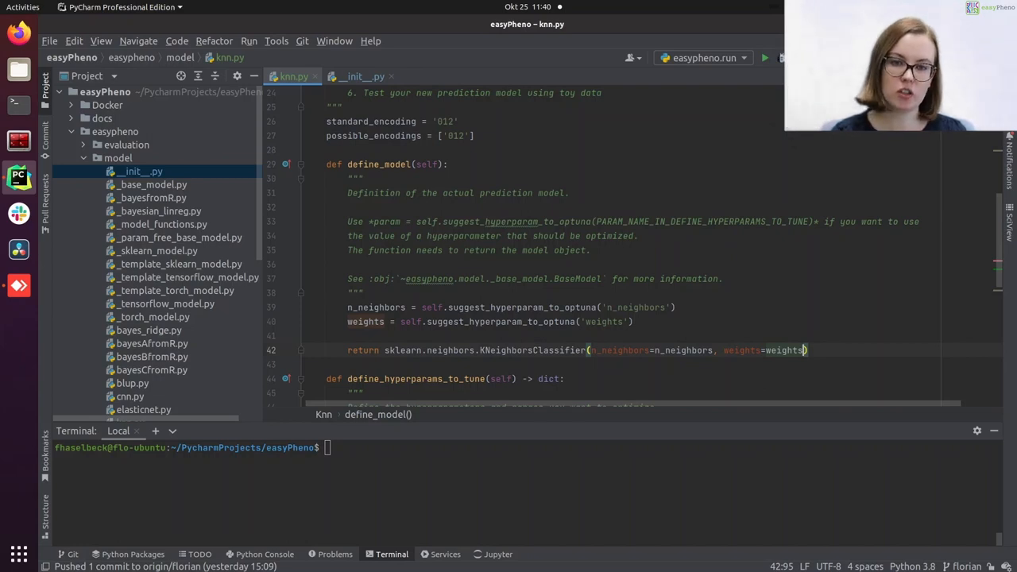
Step: Wrap the classifier return under if self.task == 'classification':
click(346, 349)
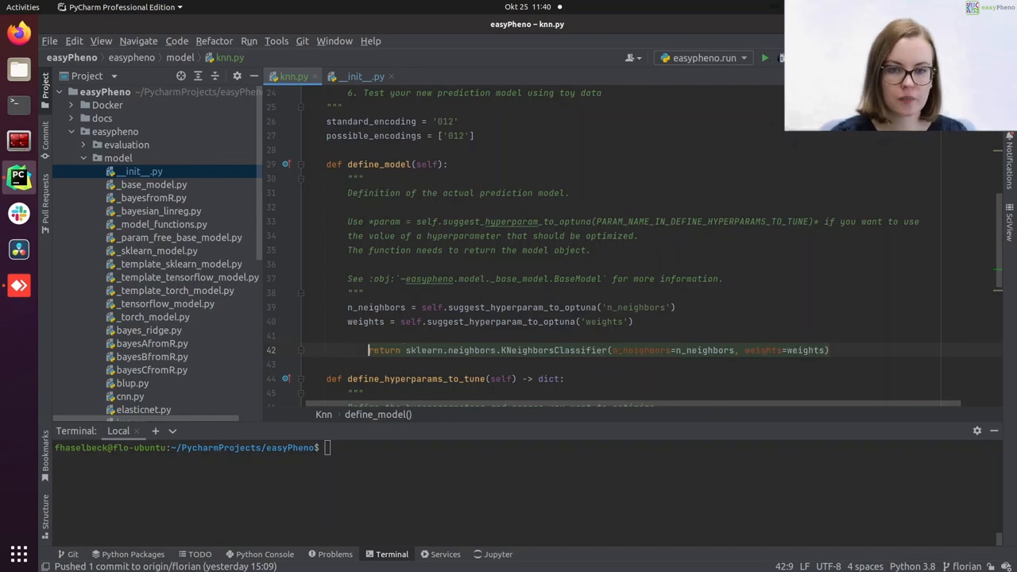
key(Tab)
click(366, 335)
key(Return)
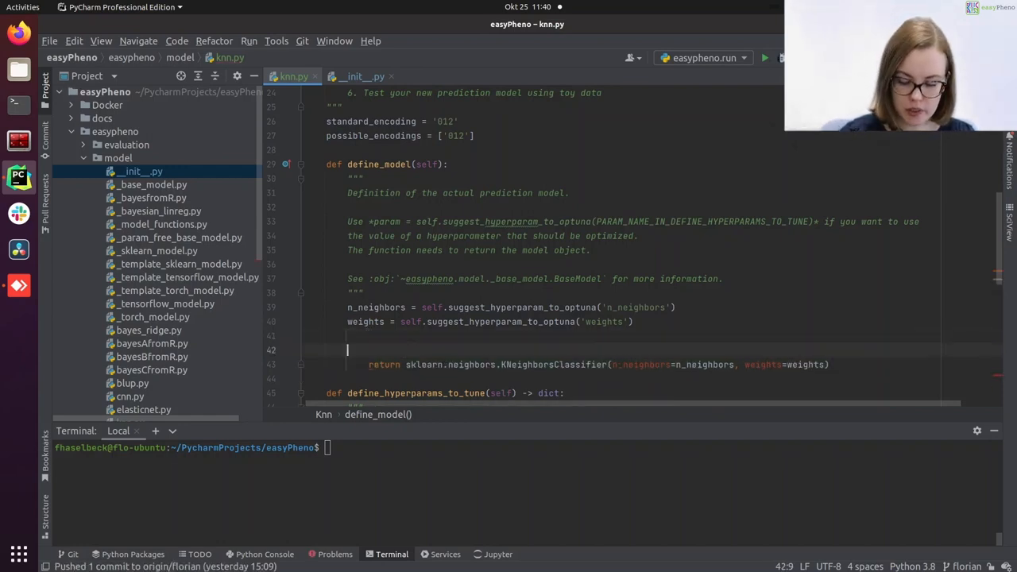
text(if s)
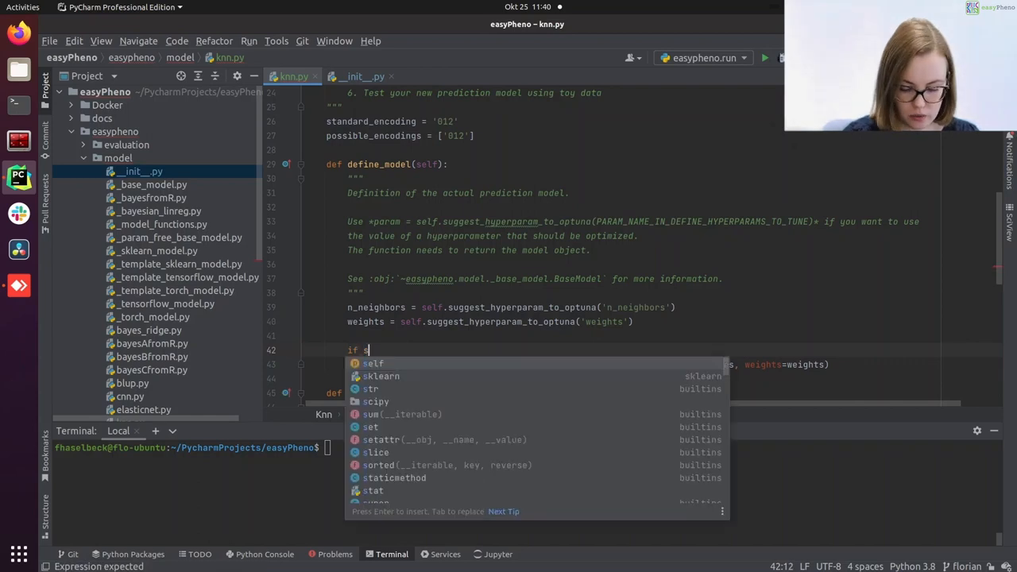
text(el)
key(Return)
text(.)
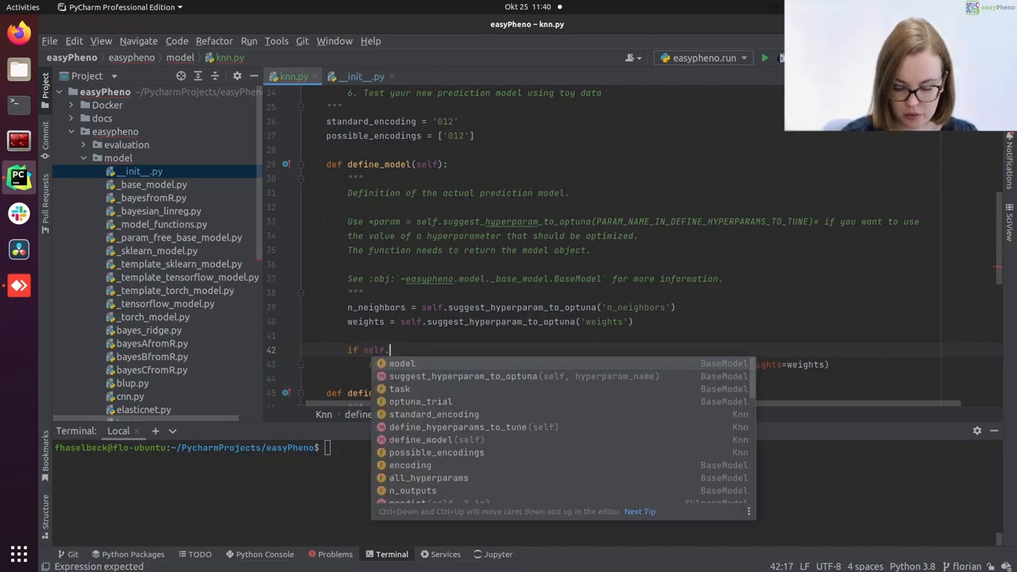
text(tas)
key(Return)
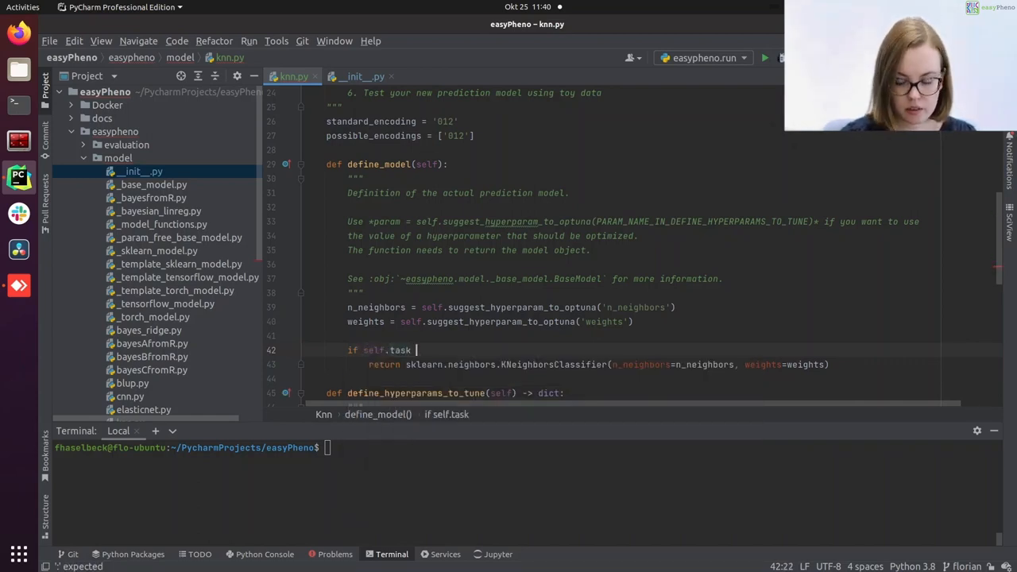
text(== 'class)
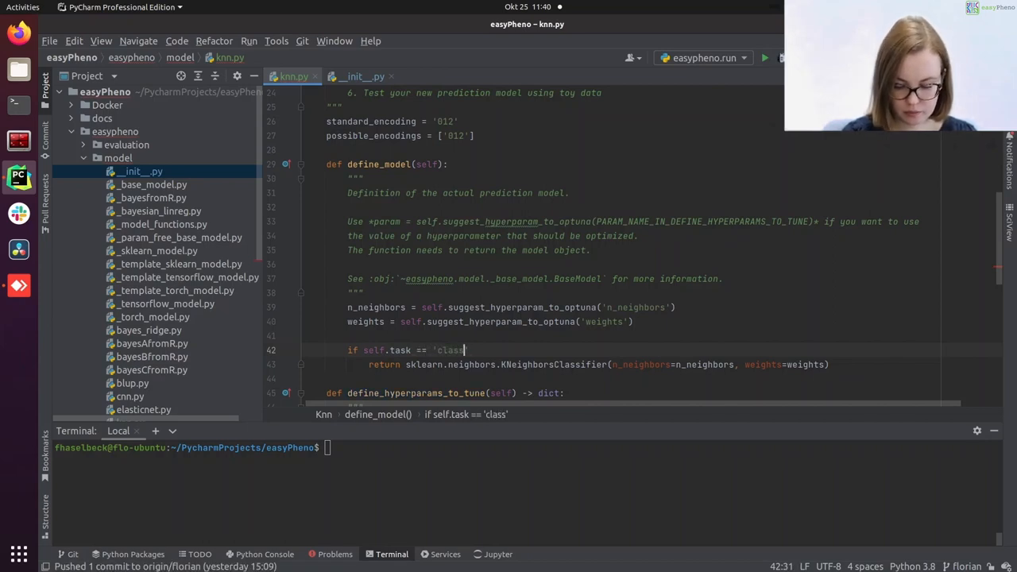
text(ification)
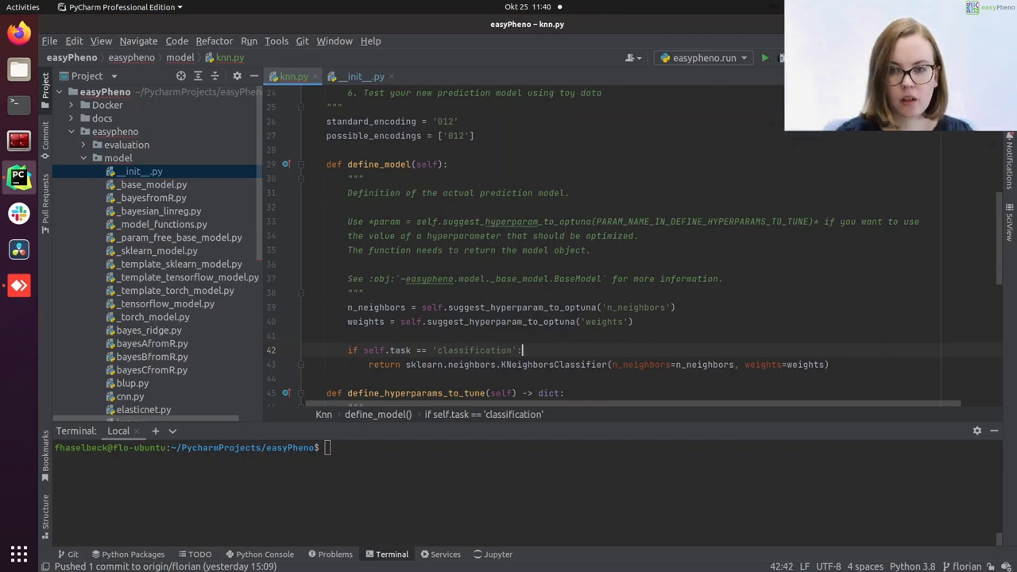
click(828, 364)
Step: Add an else branch returning sklearn.neighbors.KNeighborsRegressor
key(Return)
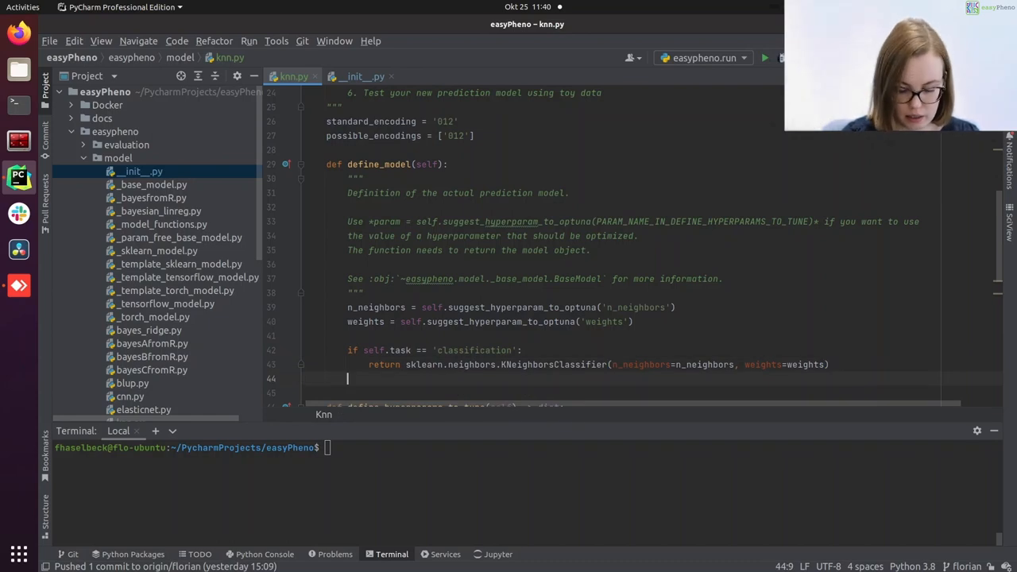
text(els)
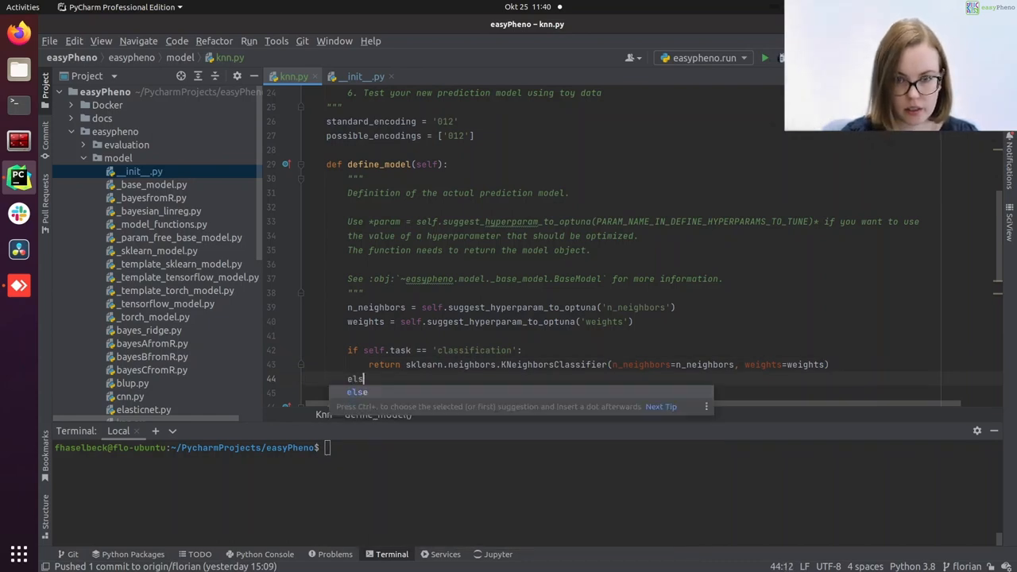
text(e:)
key(Return)
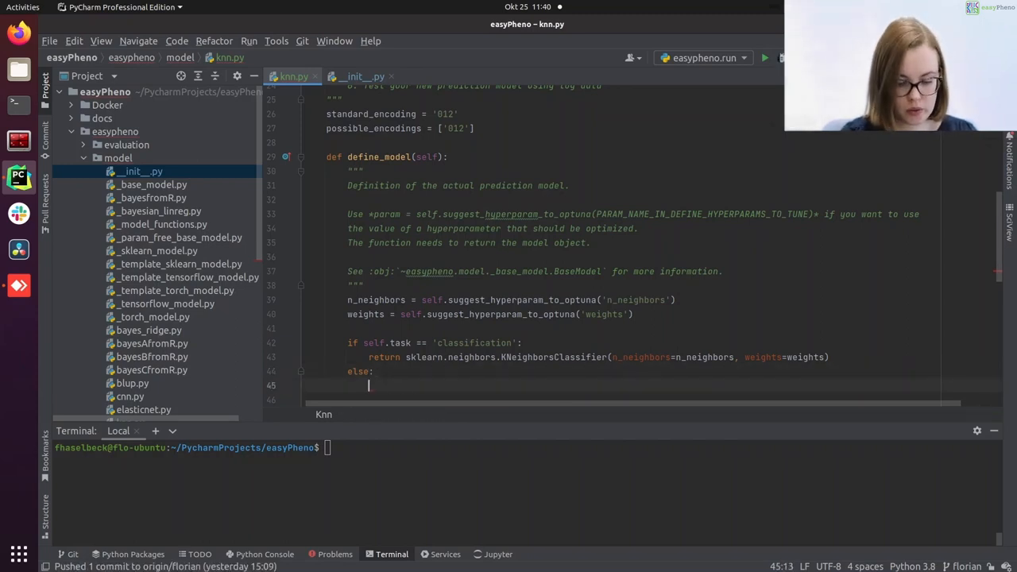
text(return skl)
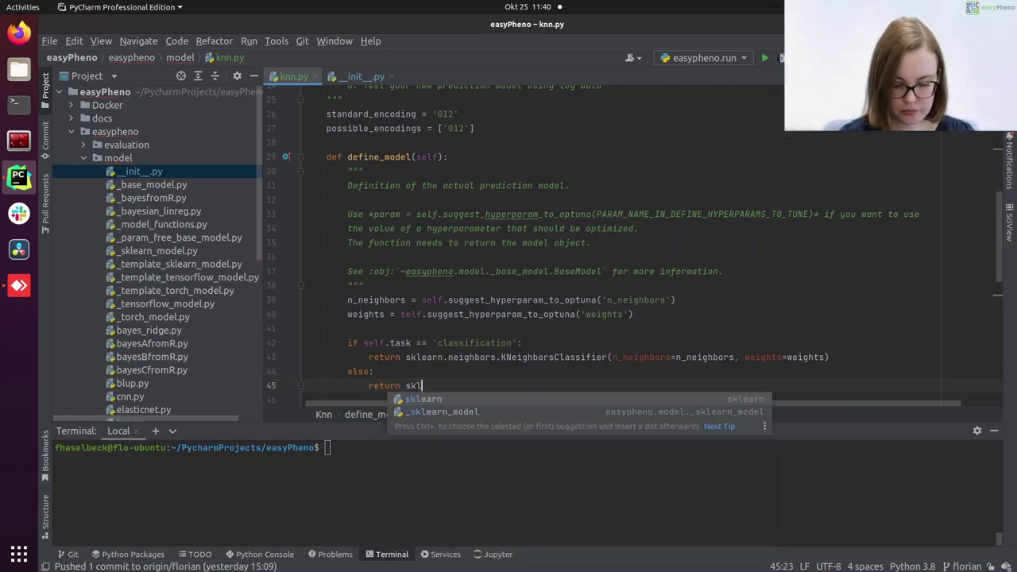
key(Return)
text(.)
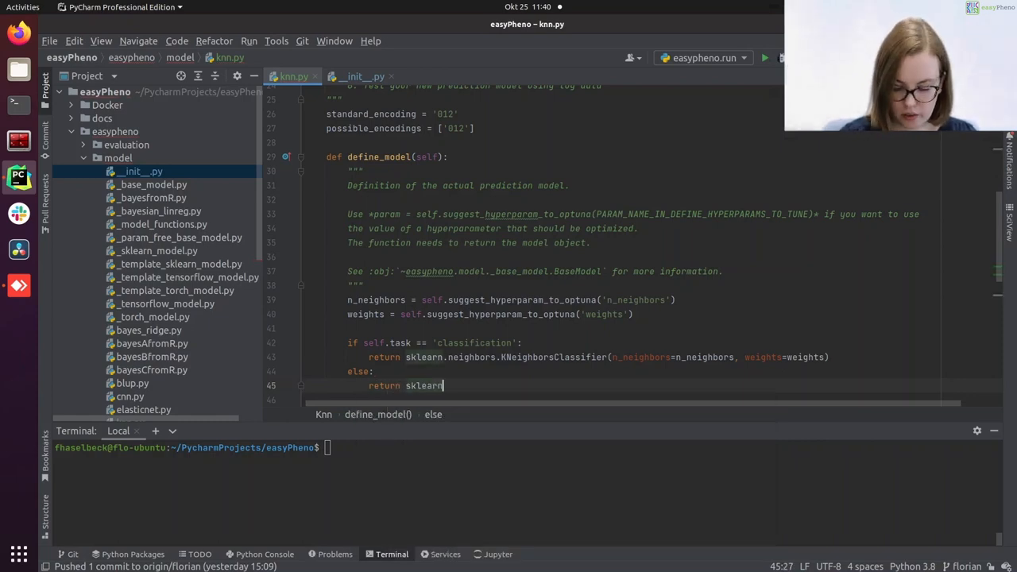
text(nei)
key(Return)
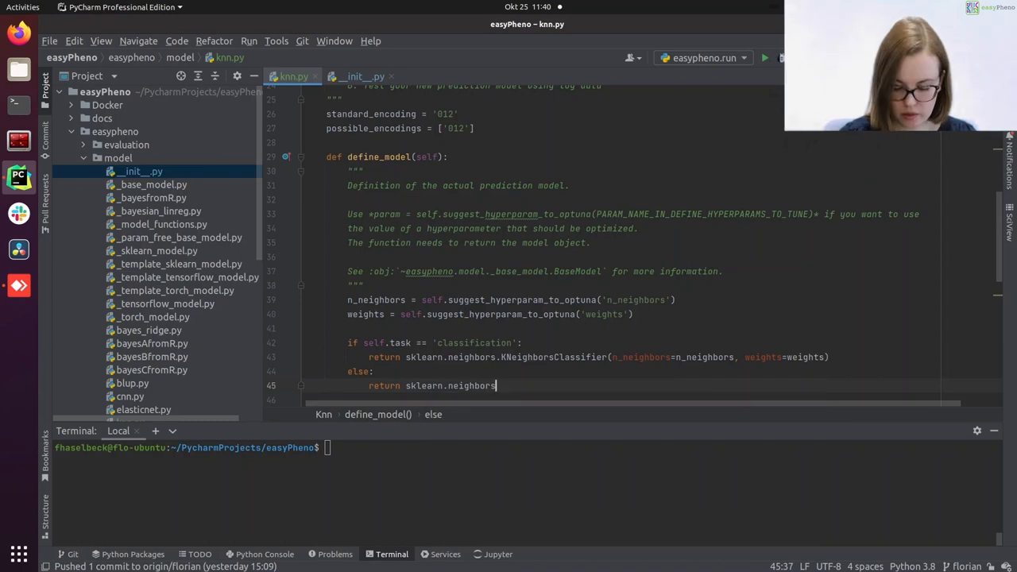
text(.KN)
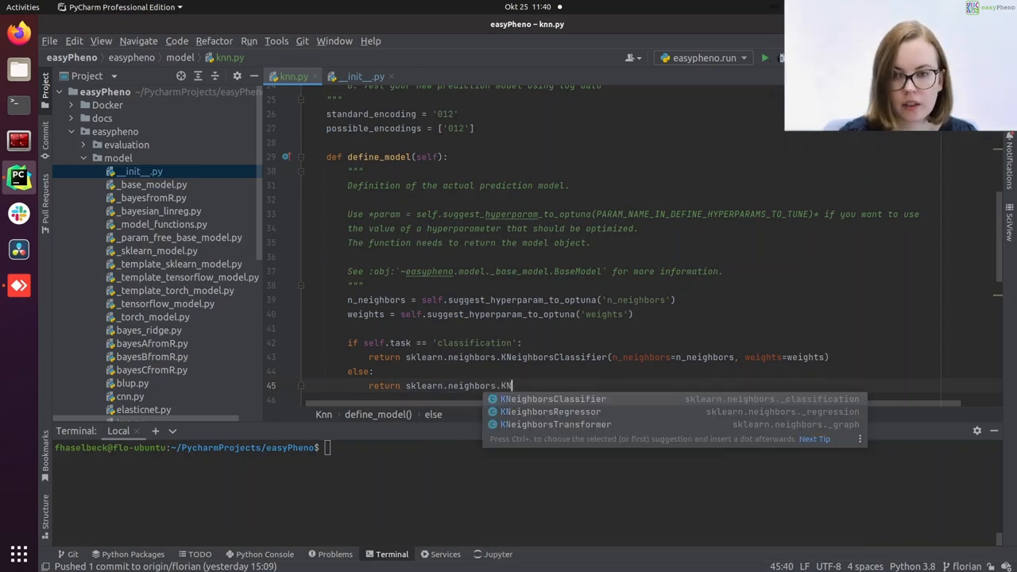
key(Down)
key(Return)
text((n)
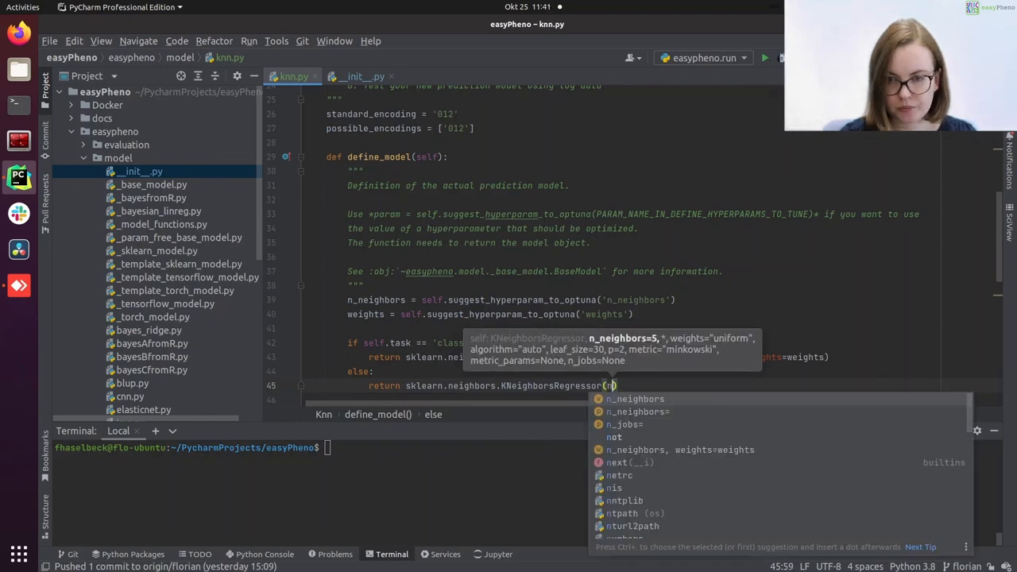
Step: Pass n_neighbors=n_neighbors and weights=weights to the KNeighborsRegressor call
key(Down)
key(Return)
text(n_ne)
key(Return)
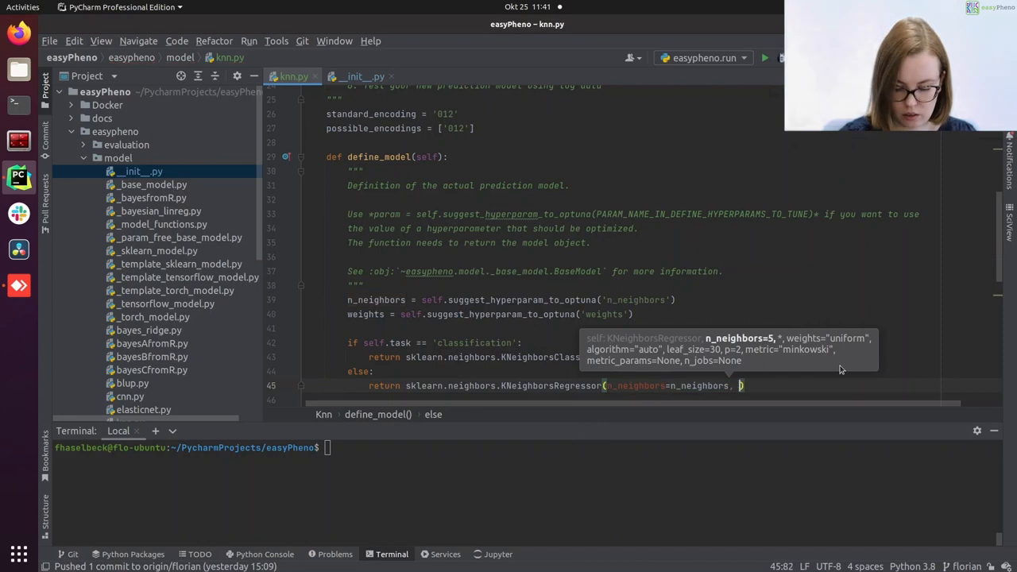
text(, wei)
key(Return)
text(wei)
key(Return)
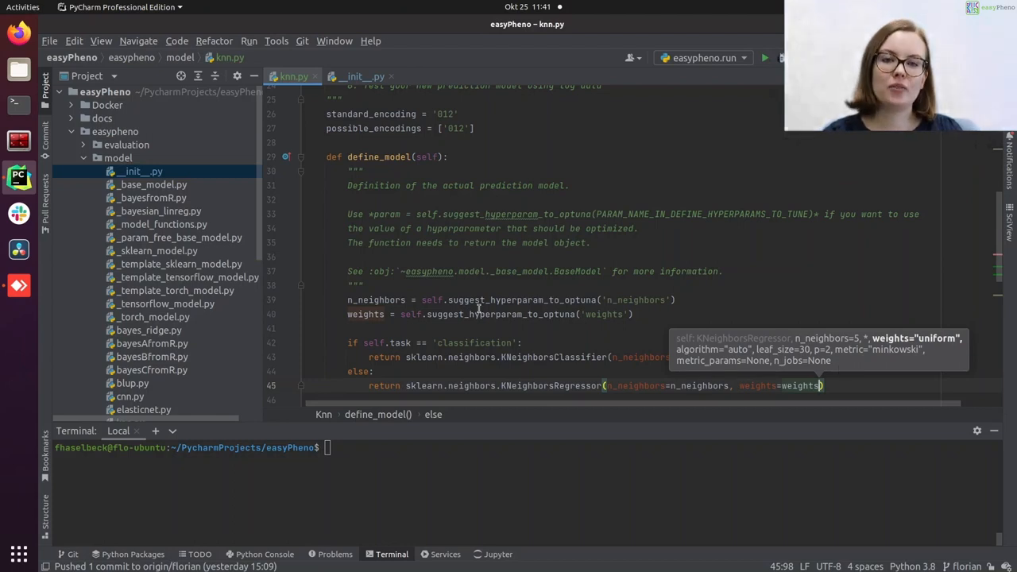
scroll(840, 370, down, 2)
scroll(488, 284, up, 3)
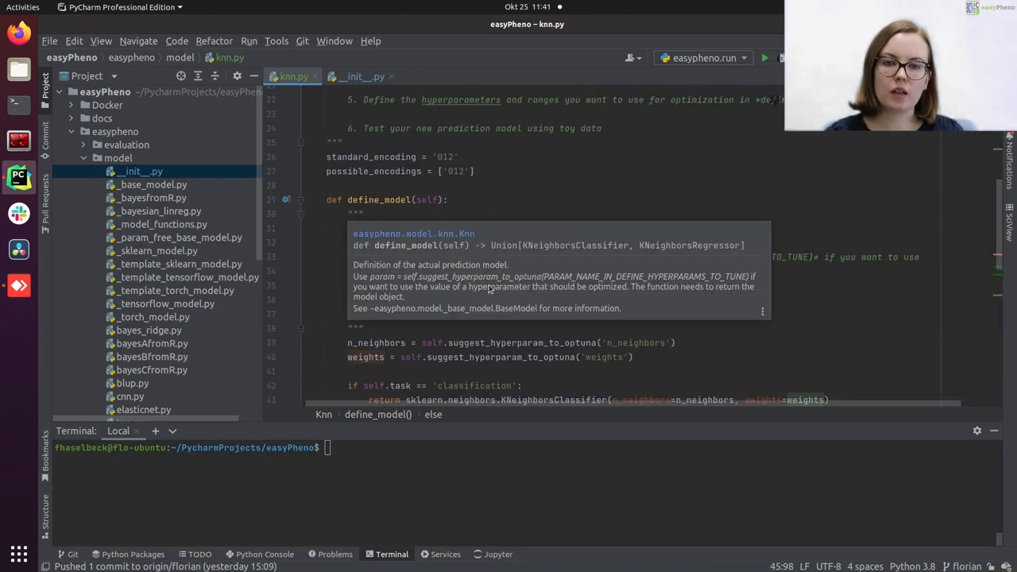
scroll(329, 337, down, 1)
scroll(329, 337, down, 1)
scroll(330, 337, down, 2)
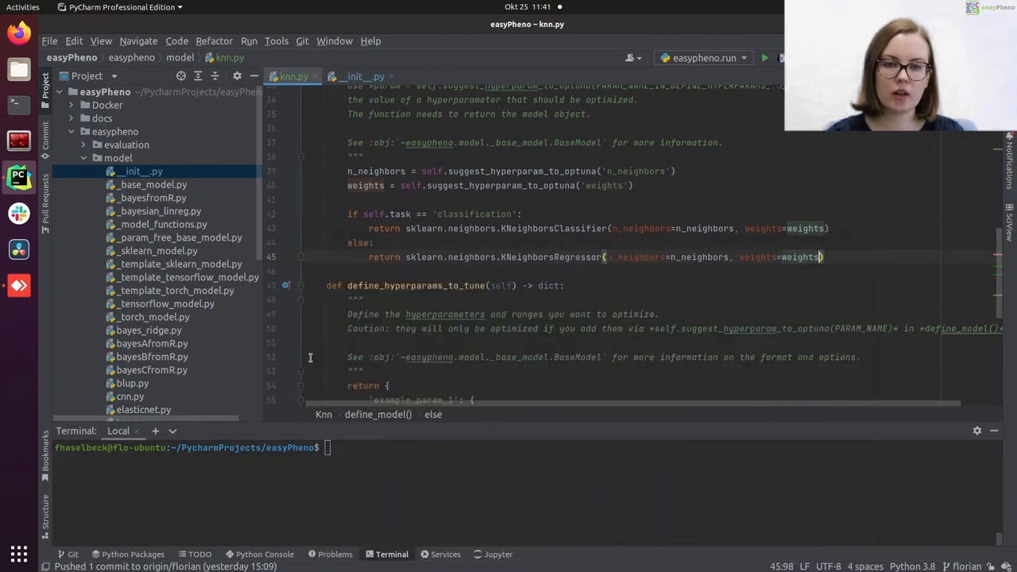
scroll(322, 352, down, 1)
scroll(357, 270, up, 1)
Step: Rename example_param_2 to n_neighbors with datatype 'int'
drag(347, 171, 407, 172)
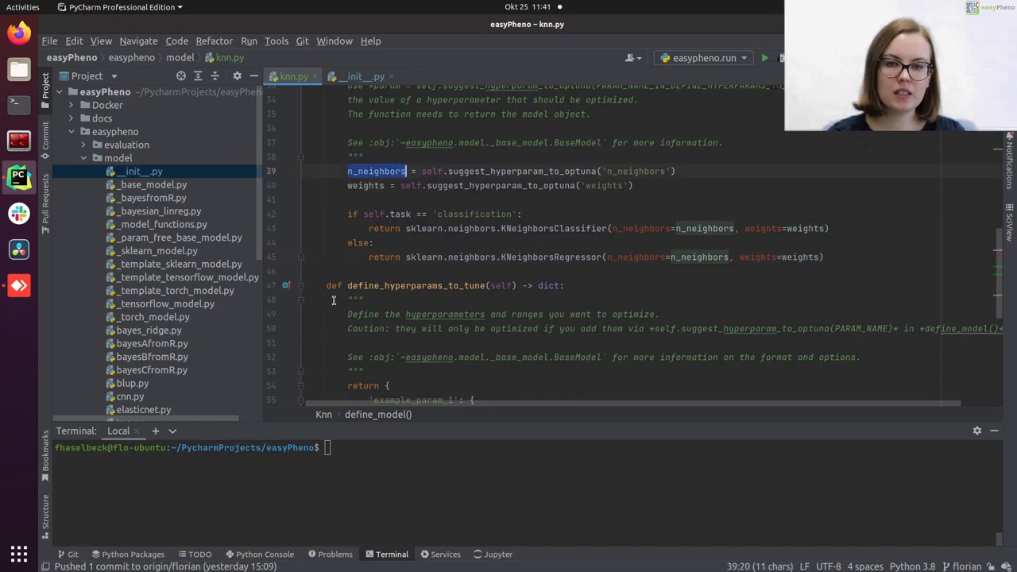
scroll(333, 300, down, 3)
scroll(331, 290, down, 2)
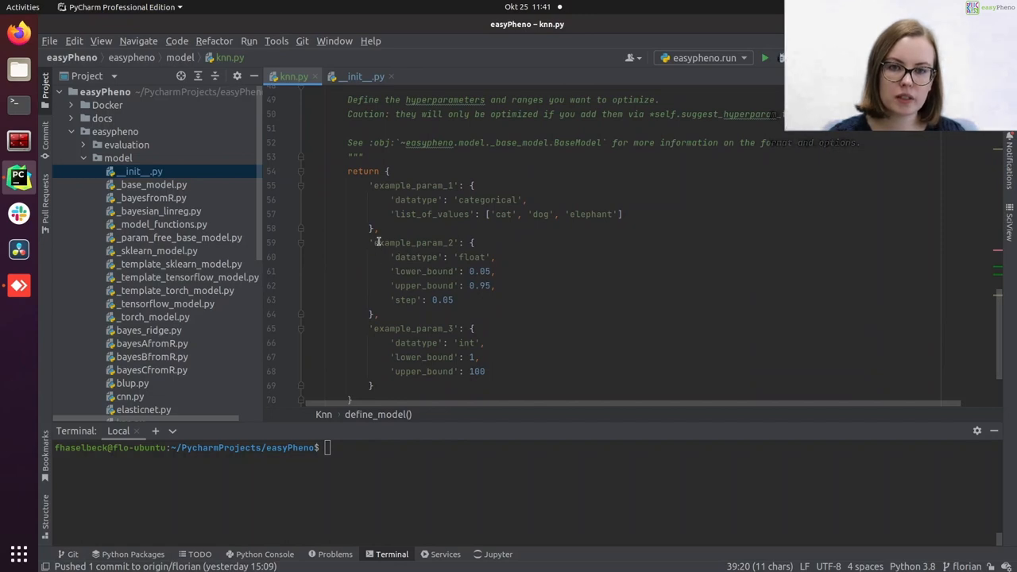
drag(370, 242, 454, 242)
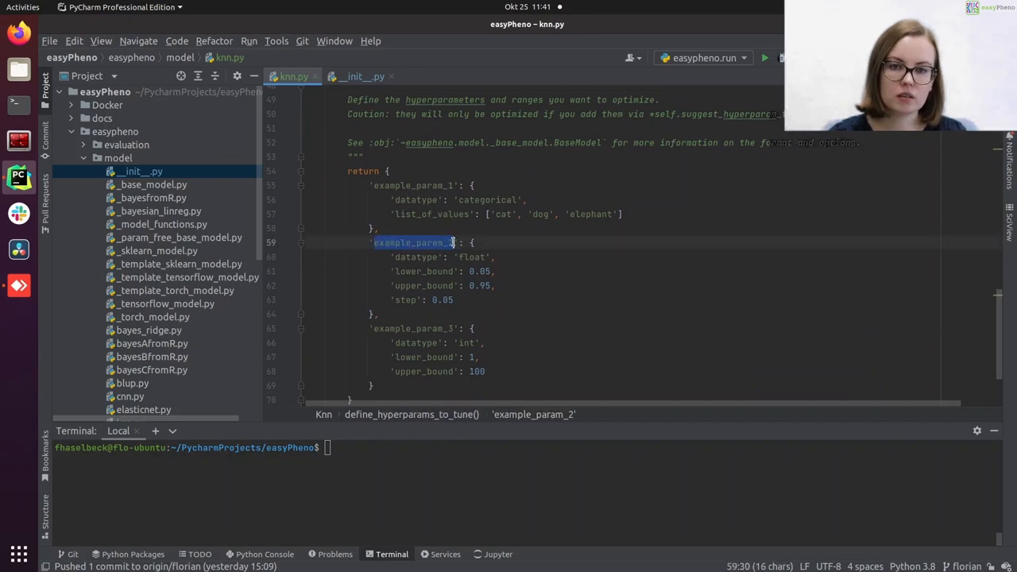
text(n_n)
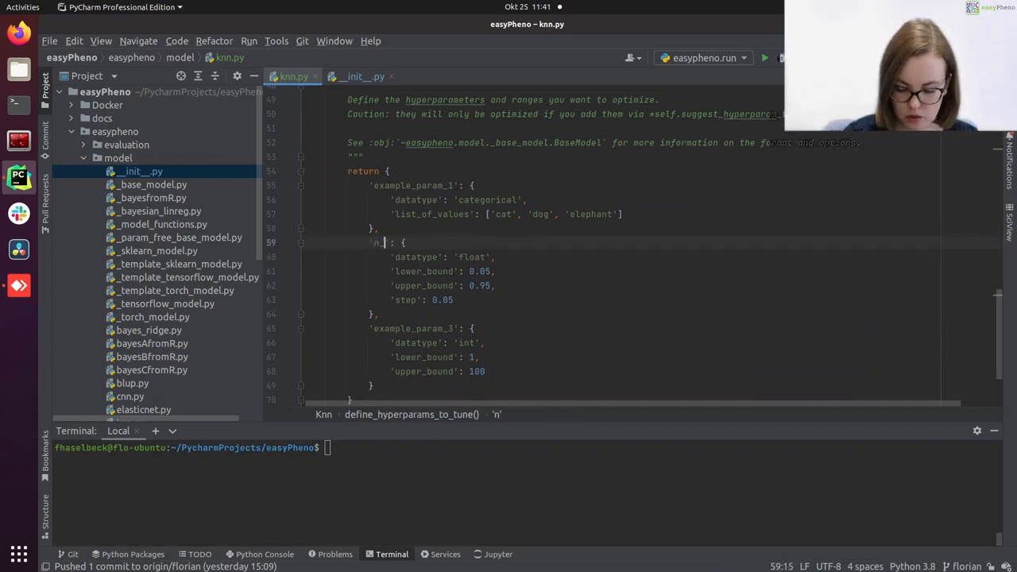
text(eighbors)
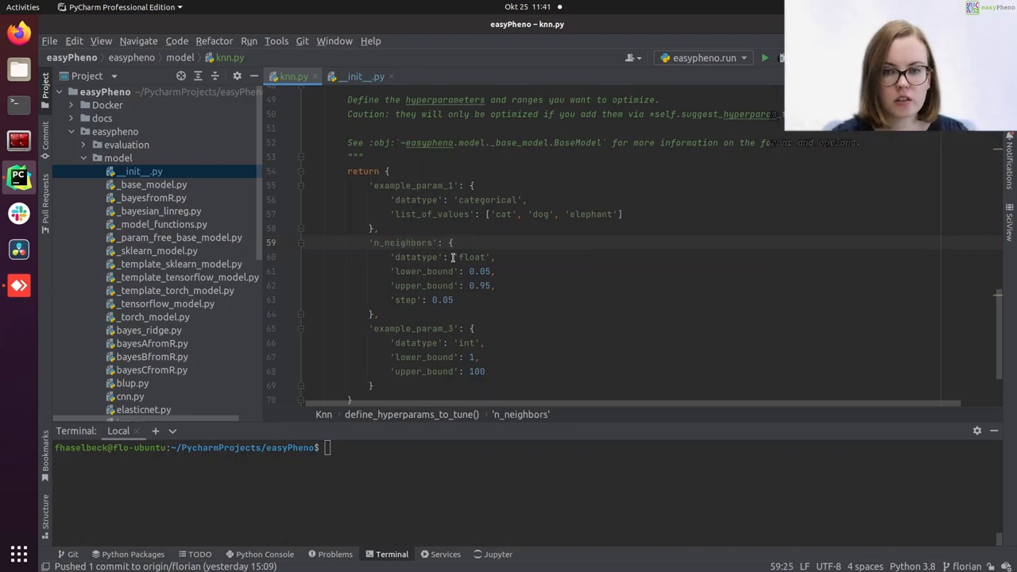
double_click(458, 258)
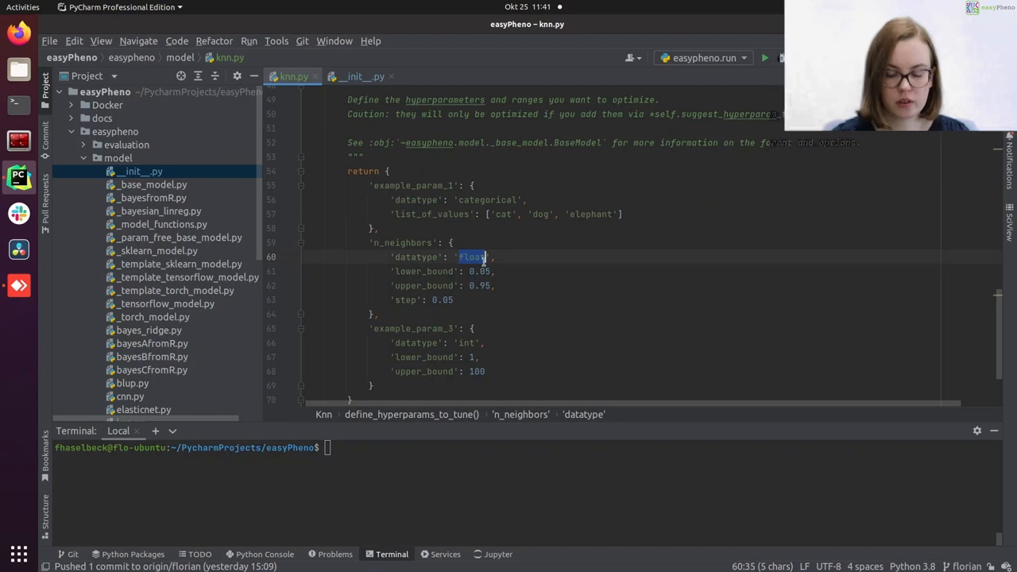
text(int)
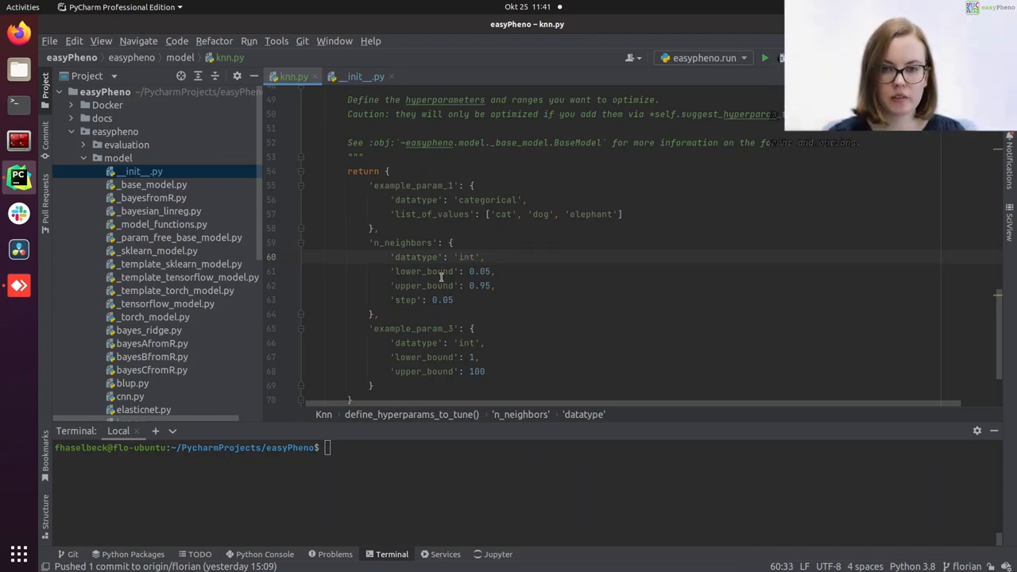
Step: Give n_neighbors lower_bound 2, upper_bound 50 and step 2
drag(469, 271, 492, 271)
text(2)
drag(470, 285, 491, 285)
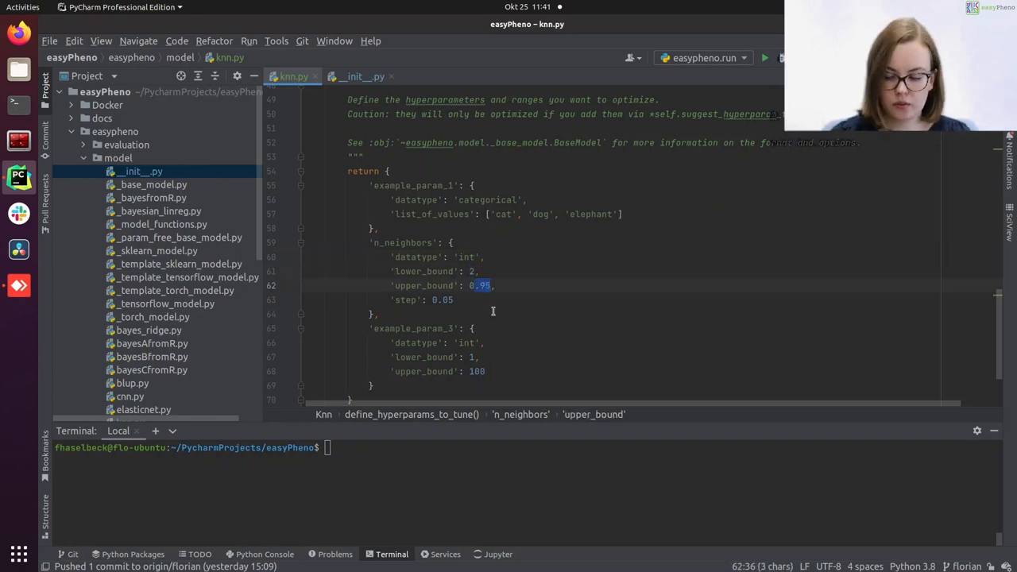
text(0)
key(BackSpace)
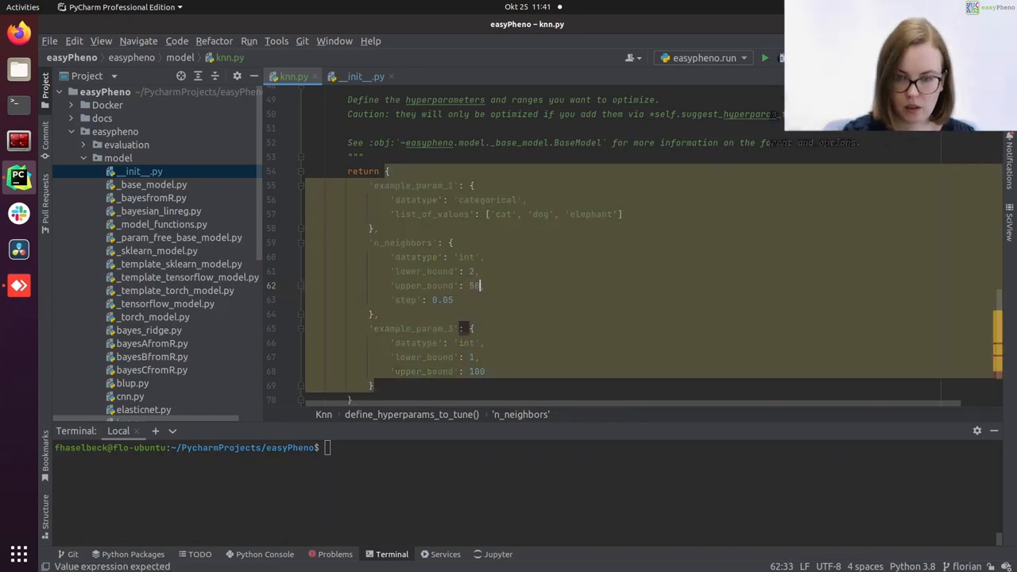
text(50)
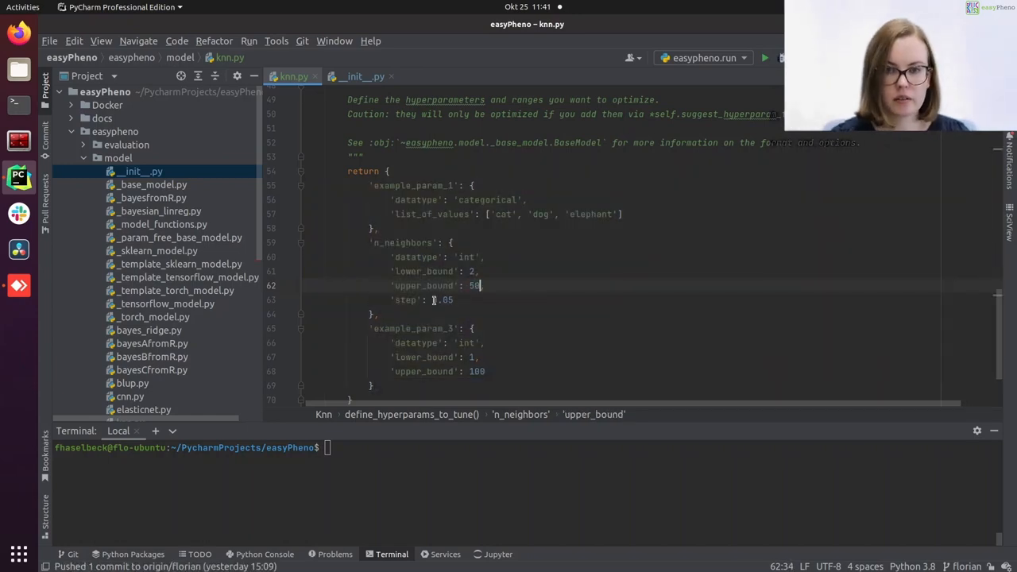
drag(433, 299, 453, 299)
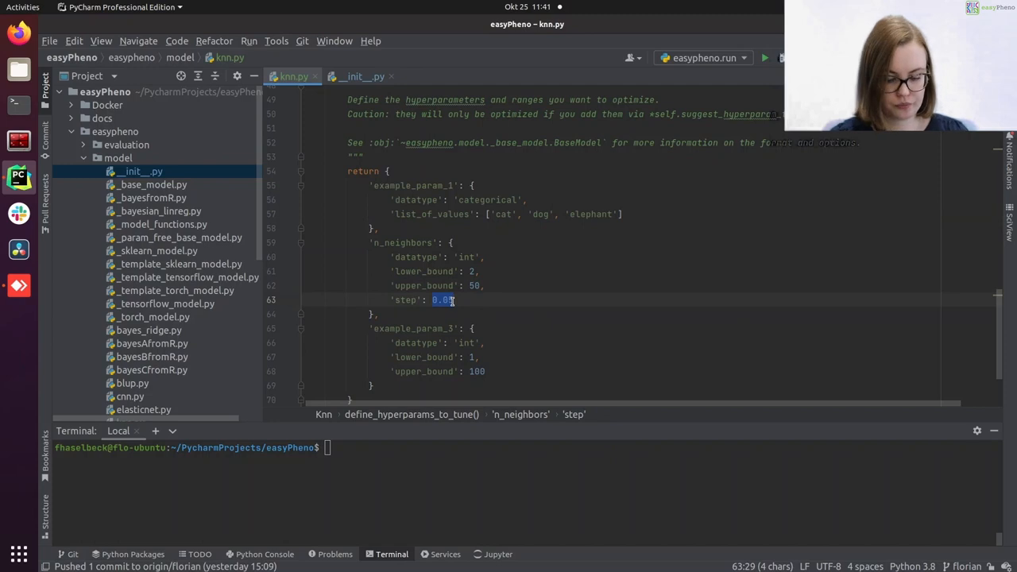
text(1)
scroll(562, 355, up, 5)
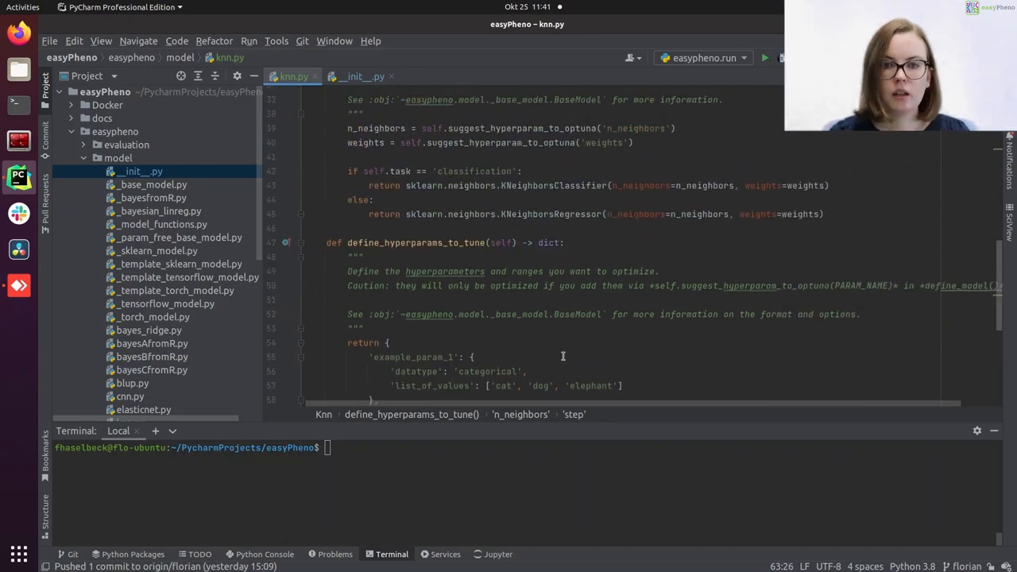
scroll(563, 356, up, 3)
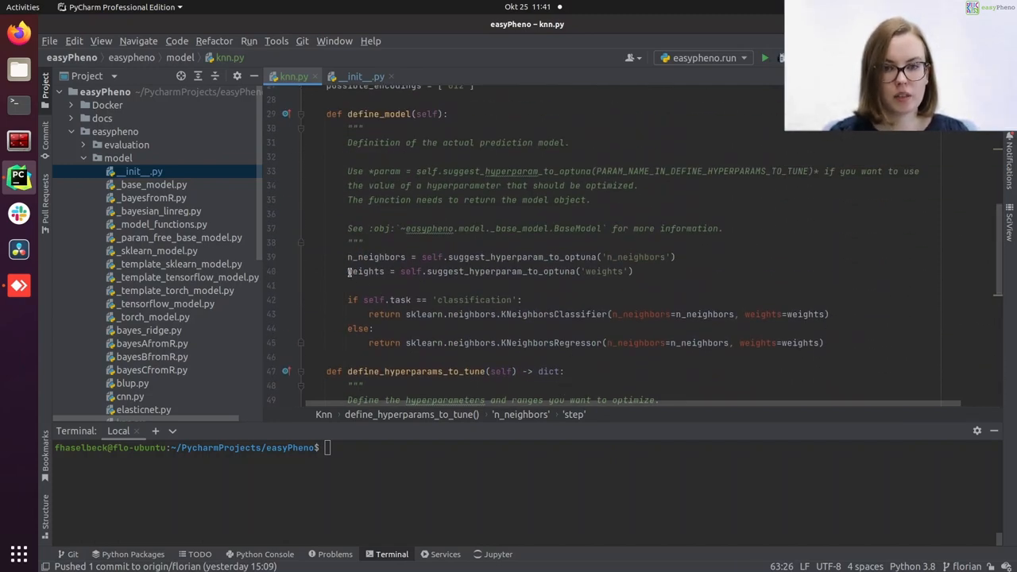
scroll(444, 325, down, 4)
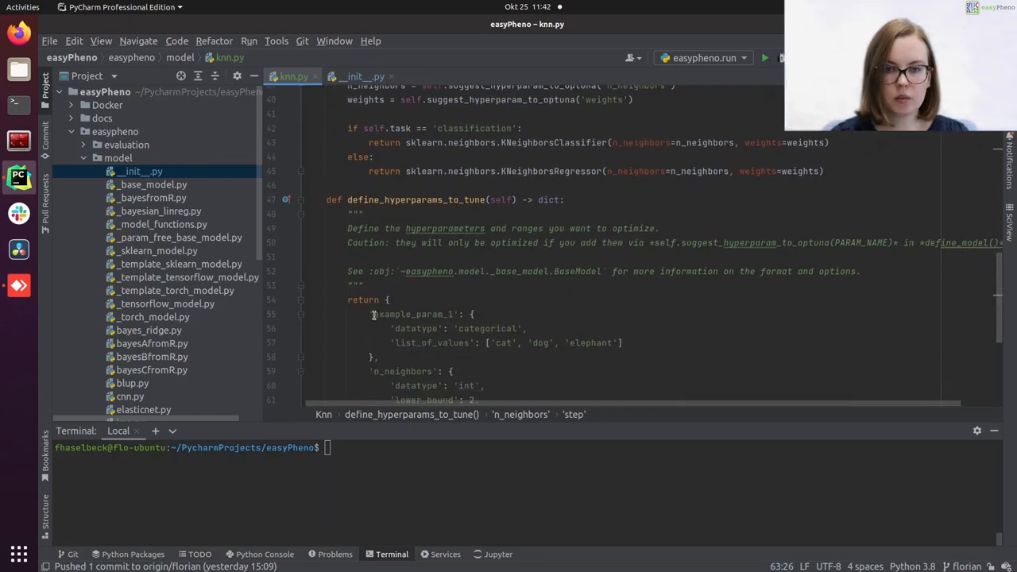
Step: Rename example_param_1 to weights with list_of_values ['uniform', 'distance']
drag(372, 314, 454, 315)
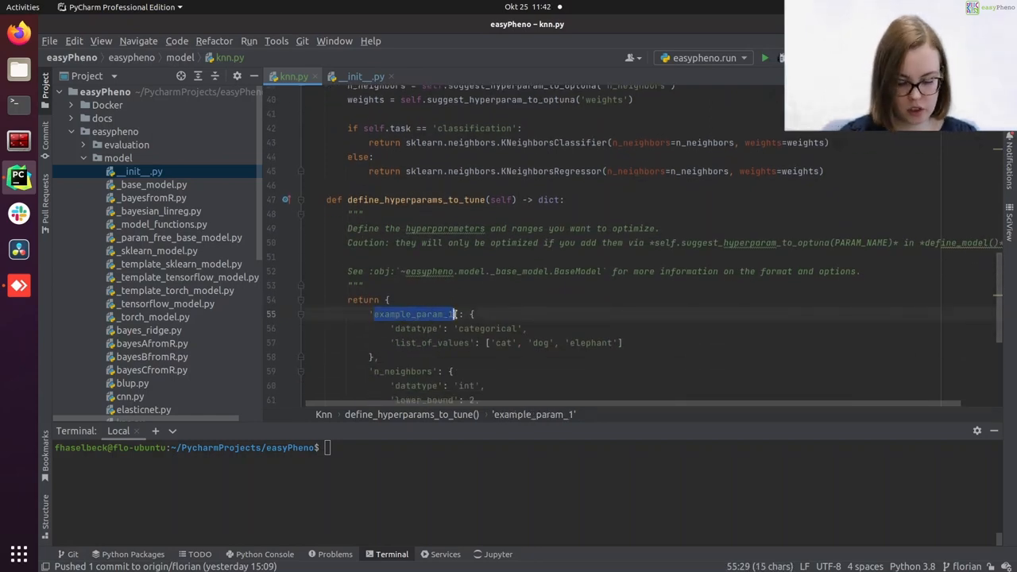
text(weights)
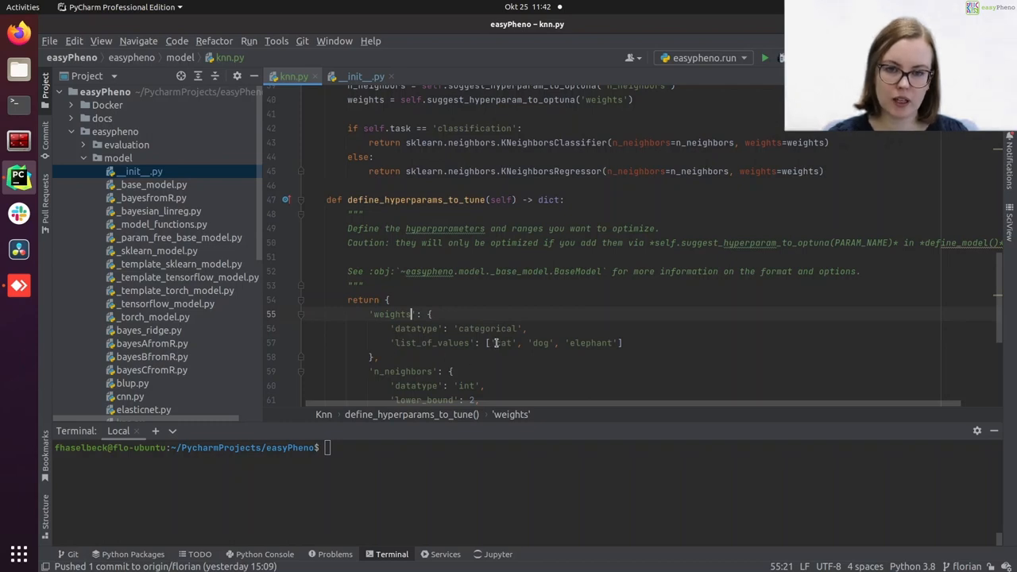
drag(496, 342, 512, 343)
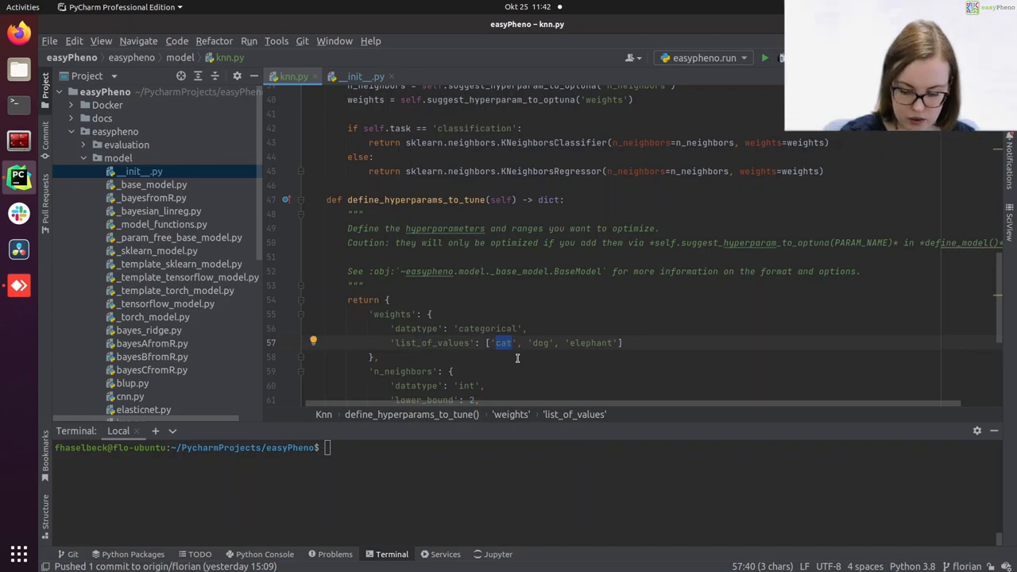
text(uniform)
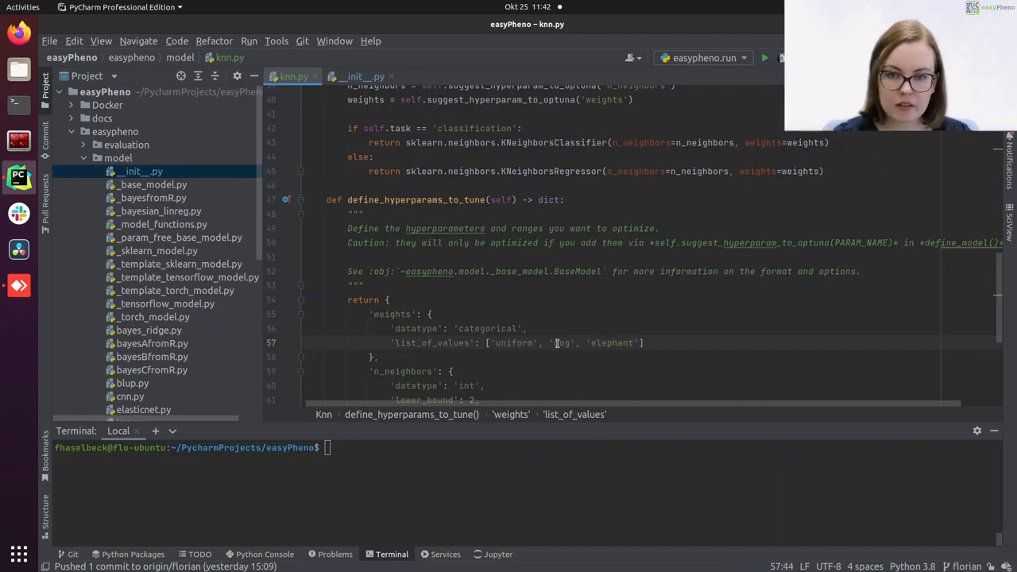
double_click(556, 344)
text(distance)
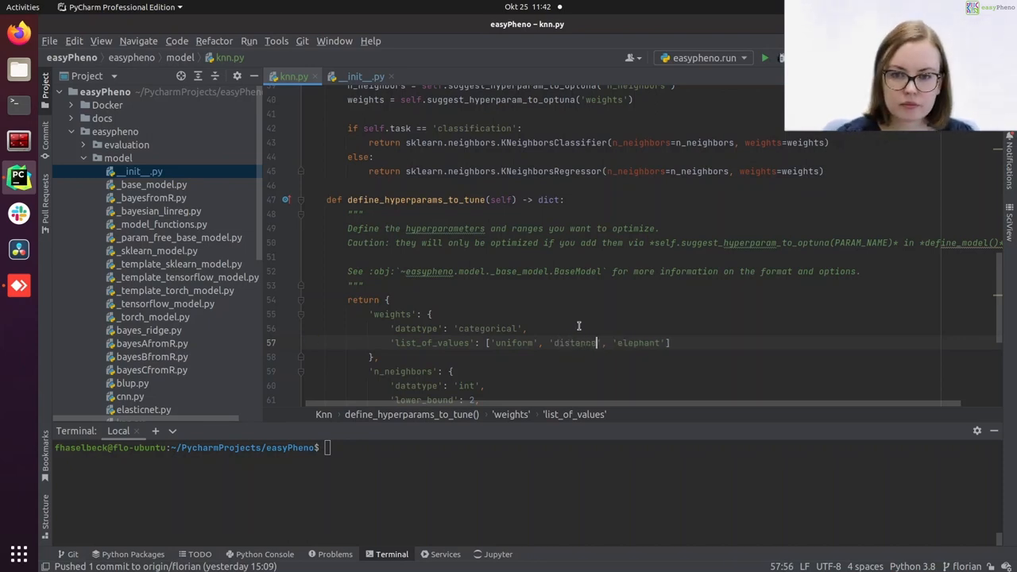
drag(602, 343, 668, 343)
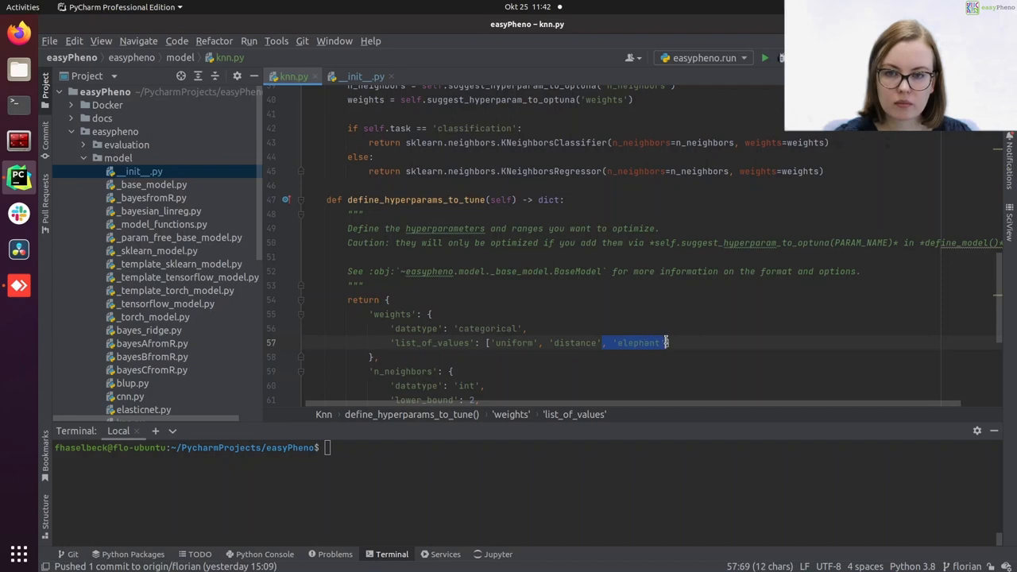
key(BackSpace)
scroll(523, 346, down, 1)
scroll(523, 347, down, 2)
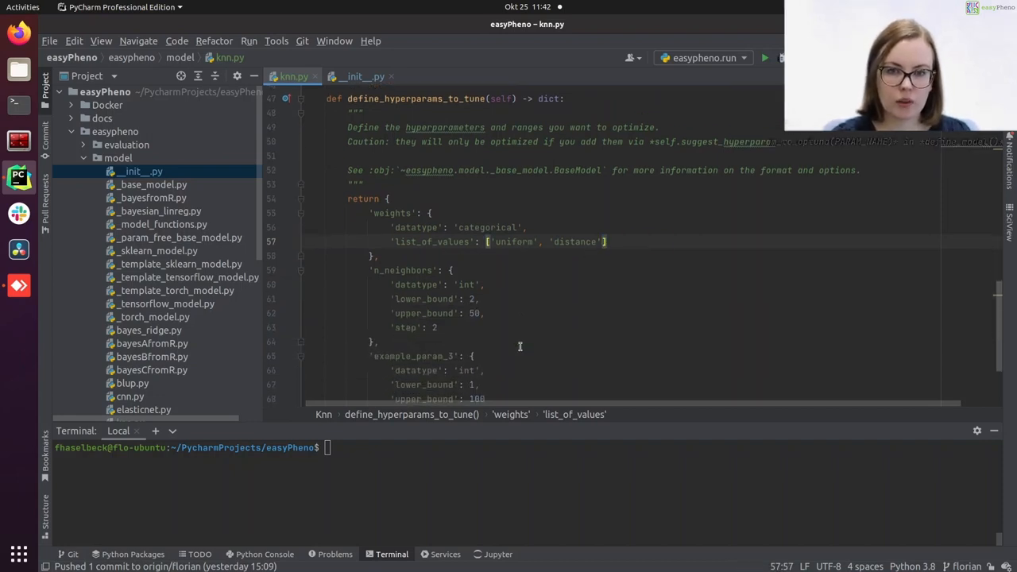
scroll(522, 346, down, 1)
Step: Delete the unused example_param_3 entry, leaving only weights and n_neighbors
drag(374, 343, 373, 271)
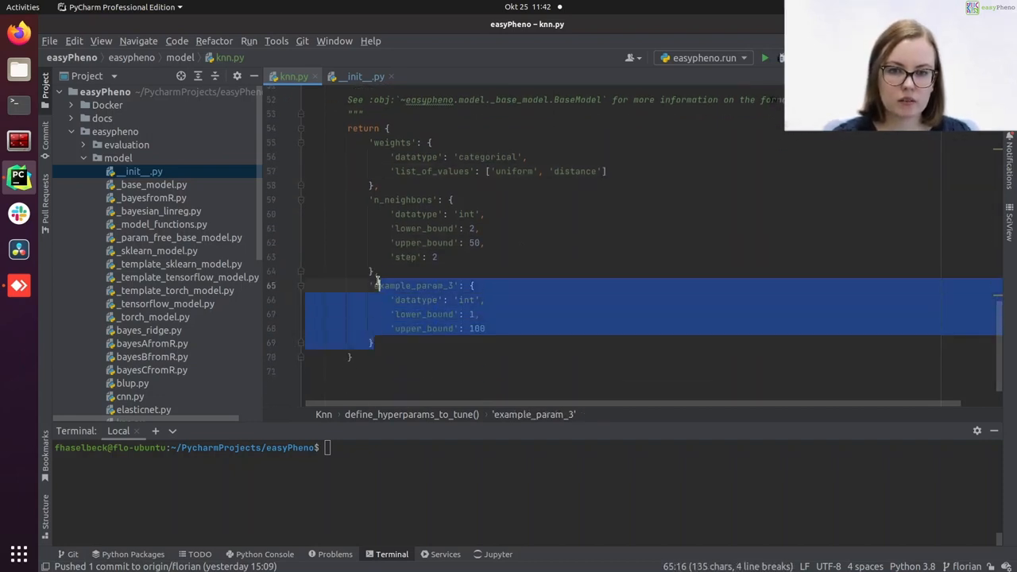
key(BackSpace)
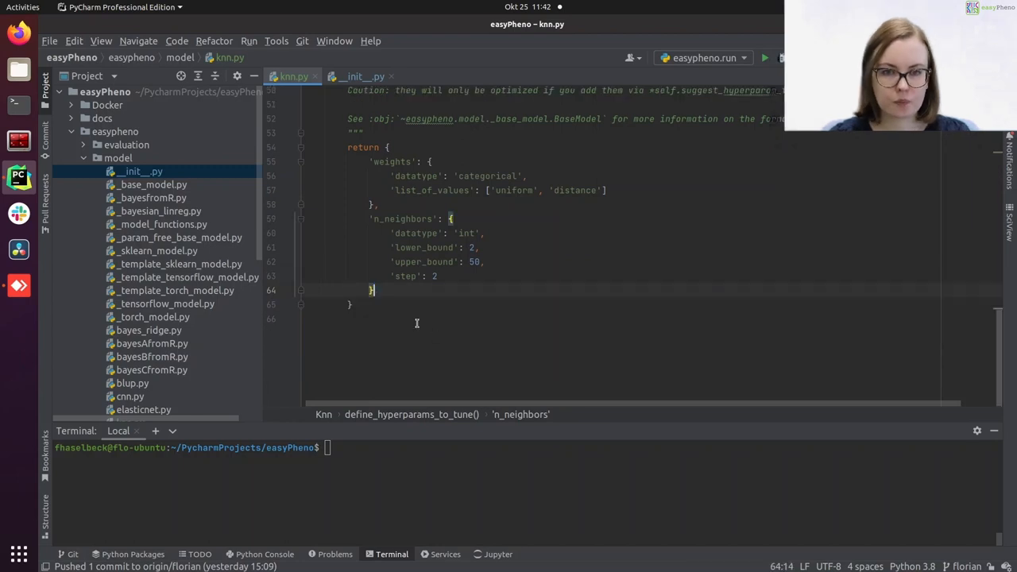
scroll(489, 362, up, 3)
scroll(660, 355, up, 2)
scroll(660, 356, up, 4)
scroll(660, 355, up, 2)
scroll(660, 355, up, 3)
scroll(660, 355, down, 4)
scroll(660, 355, down, 6)
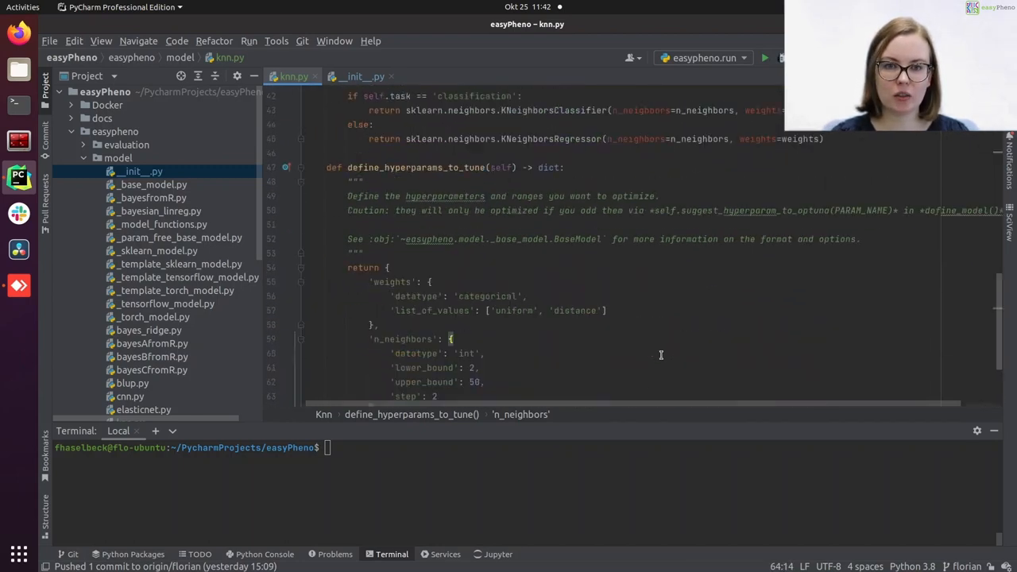
scroll(660, 355, down, 2)
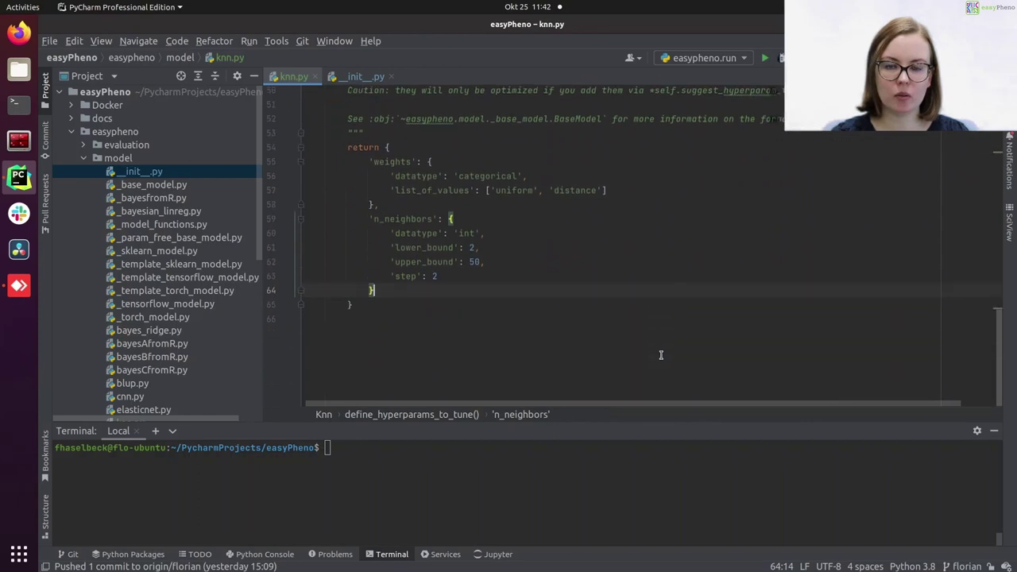
click(353, 452)
text(python)
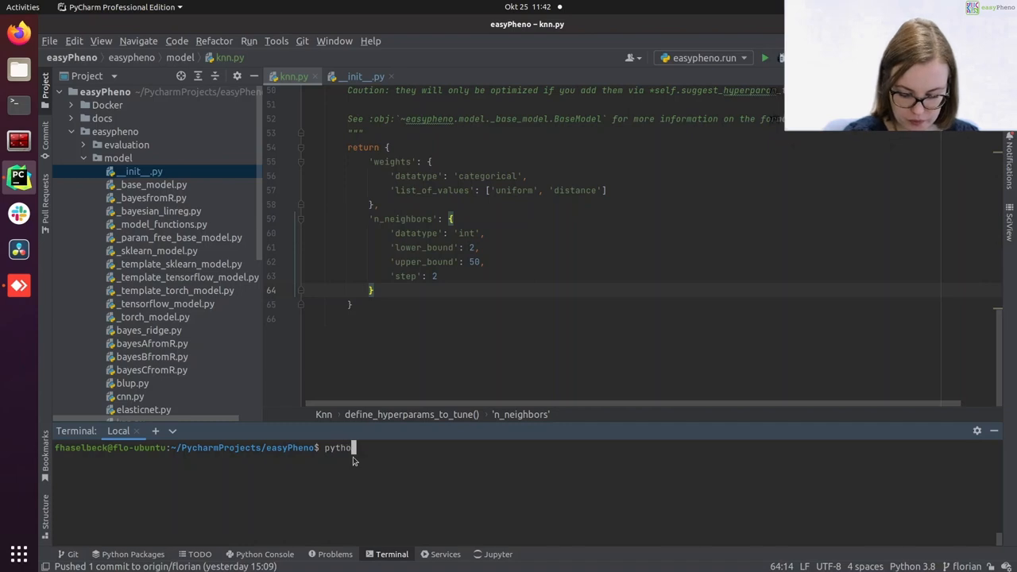
text(3 -m eas)
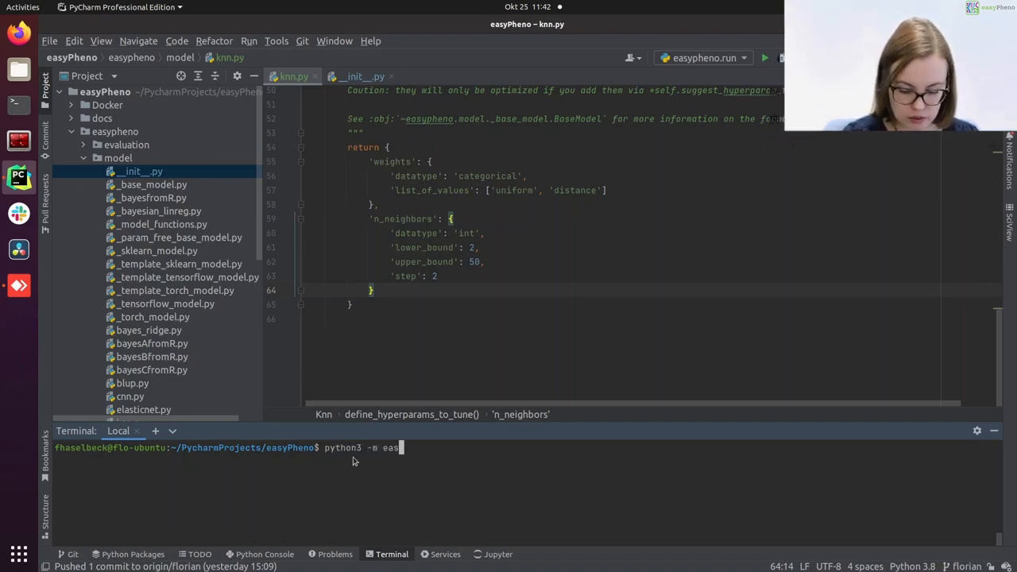
text(ypheno.)
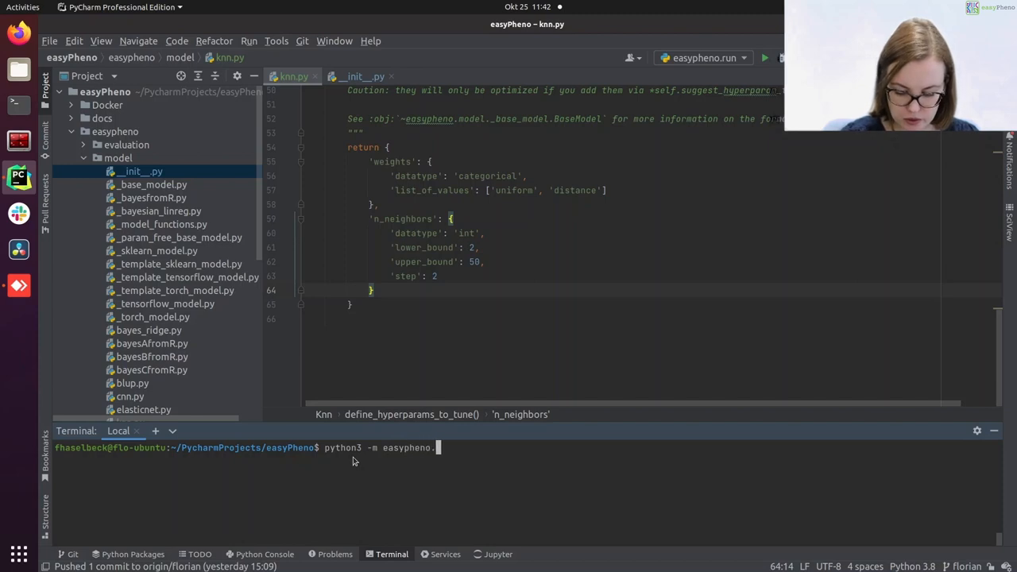
text(run -)
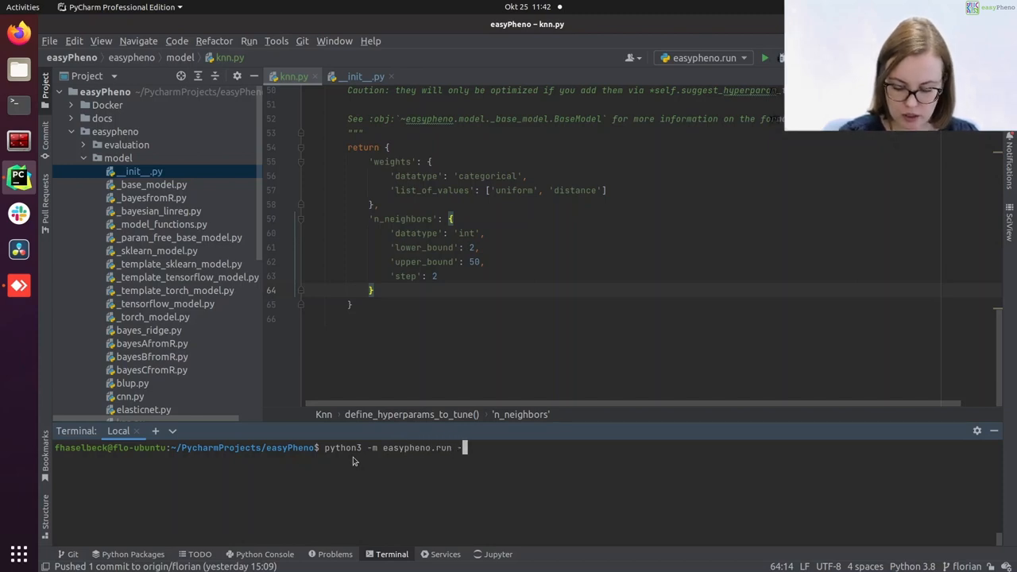
text(mod )
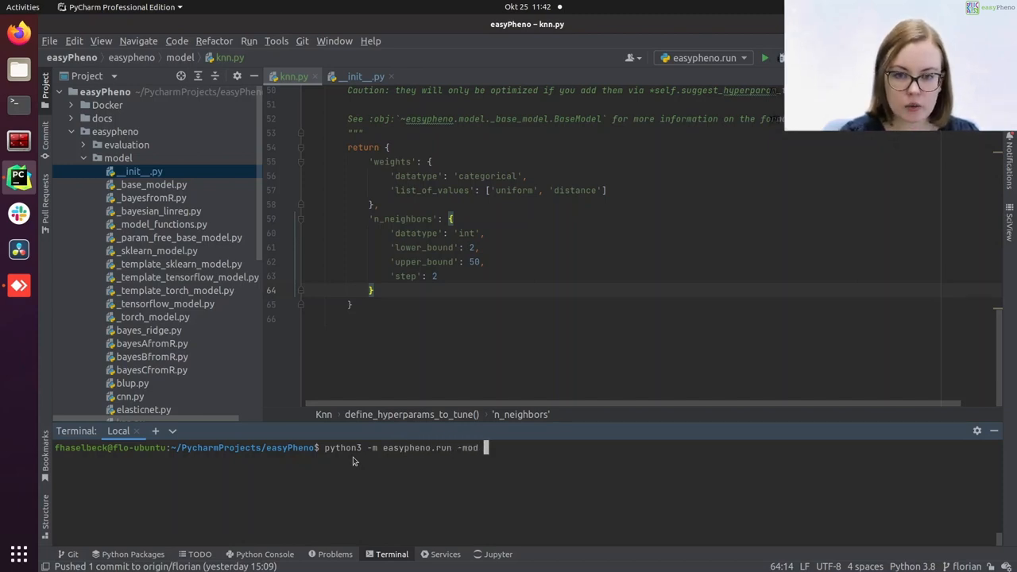
text(knn)
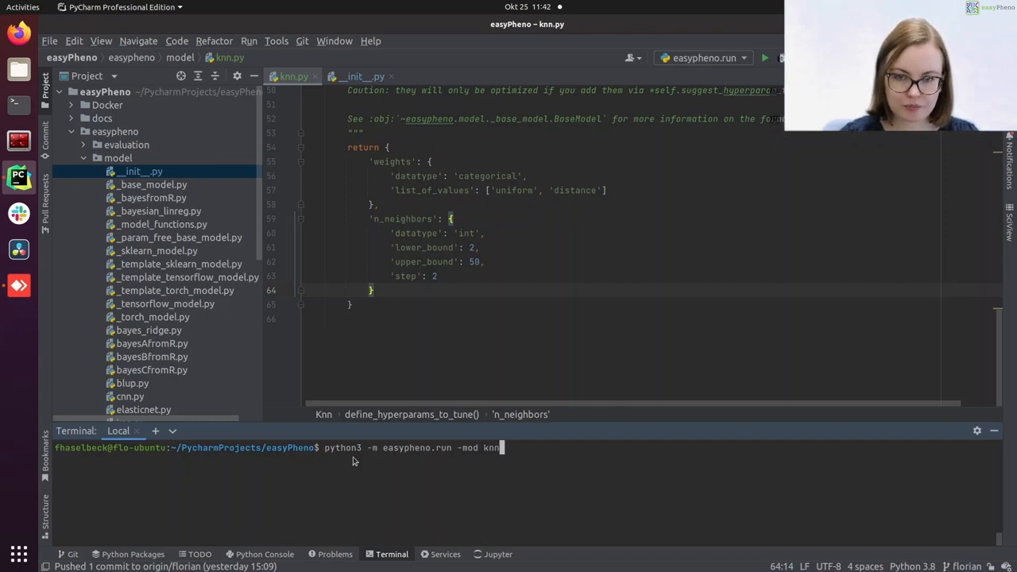